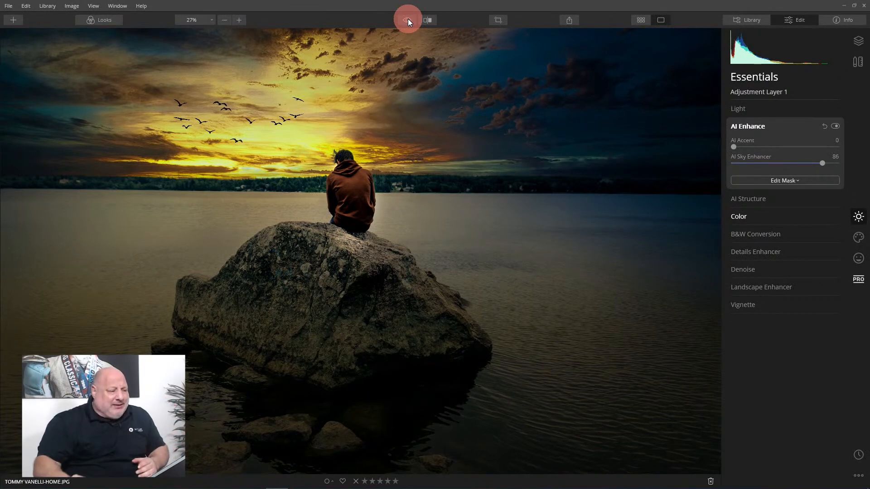
# Step: Compare the edited photo with its unedited version and return to the edited view
pyautogui.click(410, 20)
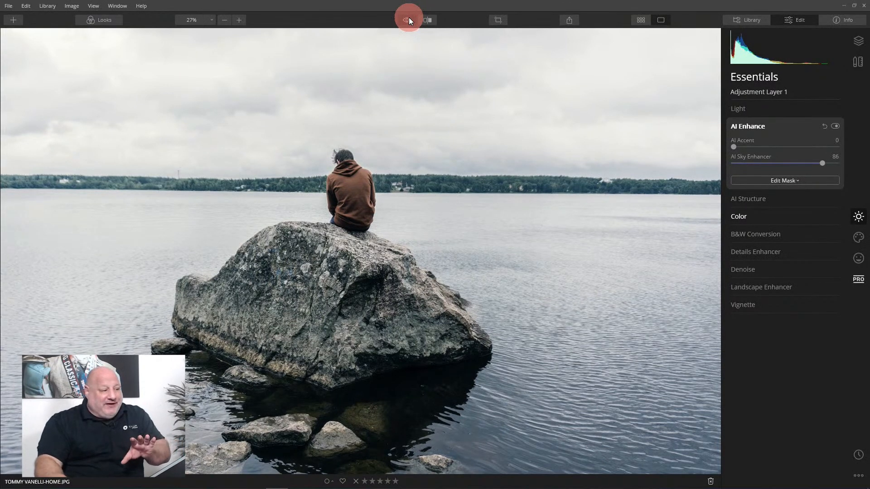
pyautogui.click(408, 20)
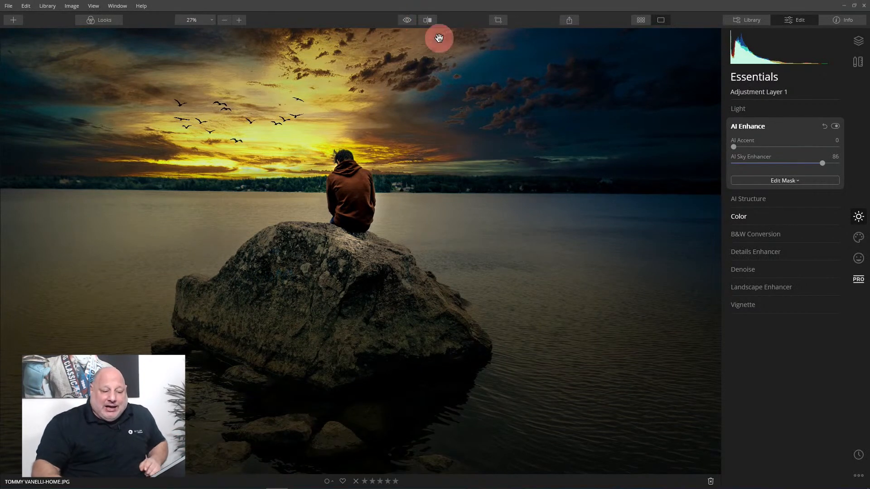
# Step: Revert the photo to the Original Image state in its edit history
pyautogui.click(859, 237)
pyautogui.click(767, 129)
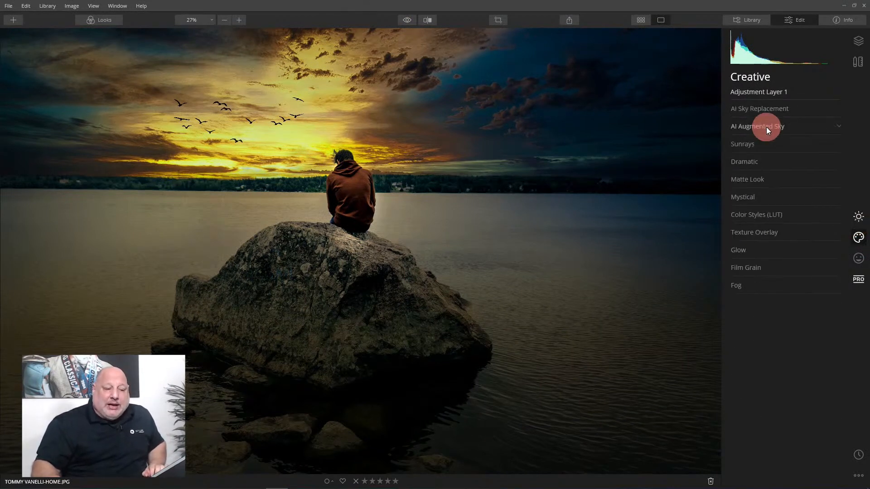
pyautogui.click(772, 108)
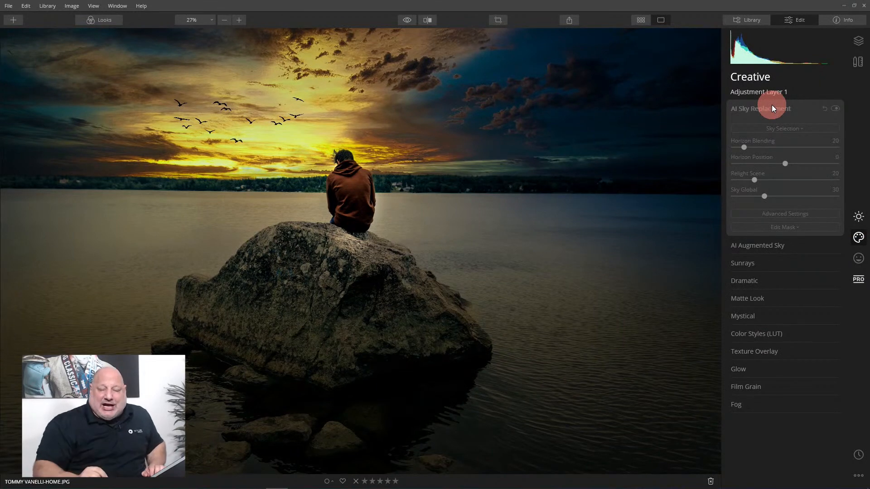
pyautogui.click(860, 457)
pyautogui.scroll(-10, 817, 444)
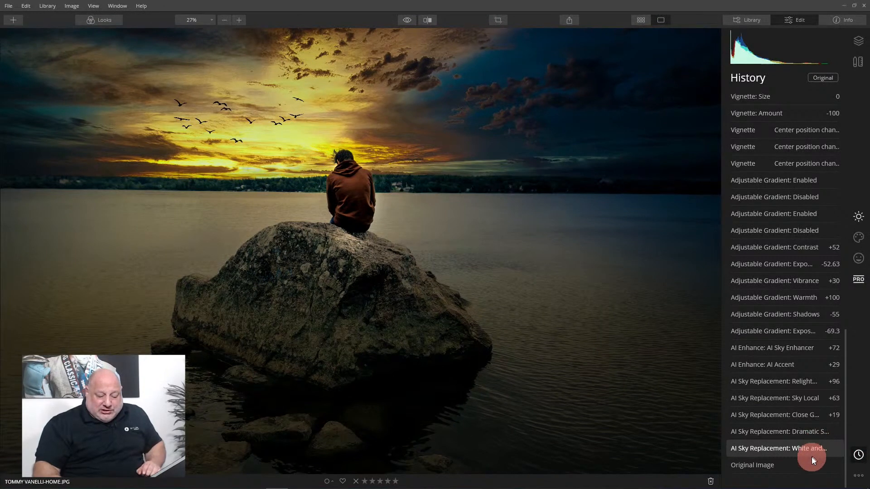
pyautogui.click(798, 463)
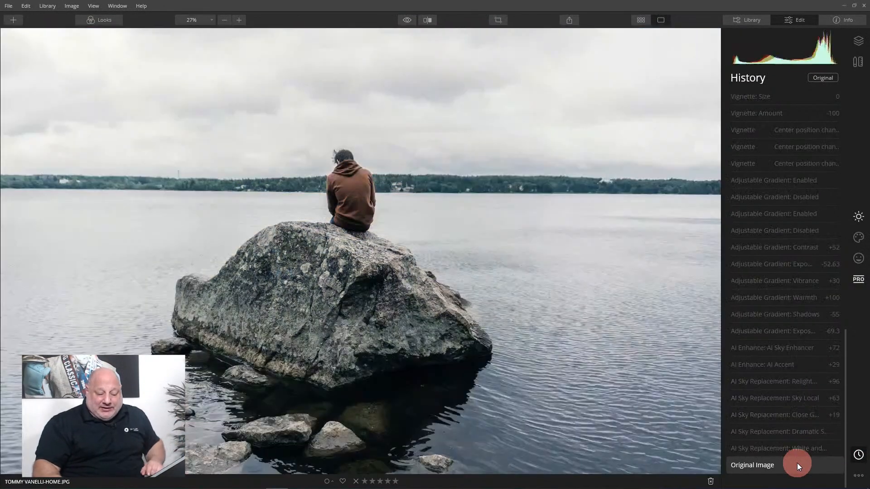
# Step: Open the Creative AI Sky Replacement tool and choose to load a custom sky image
pyautogui.click(859, 218)
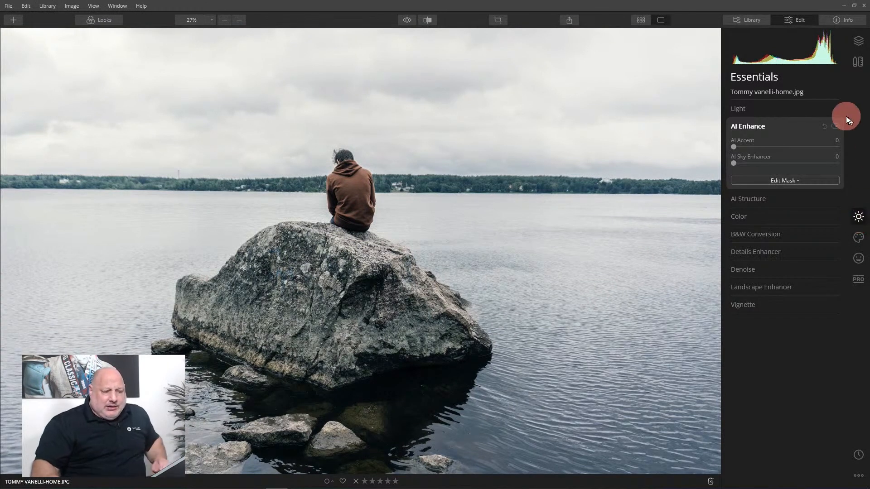
pyautogui.click(864, 247)
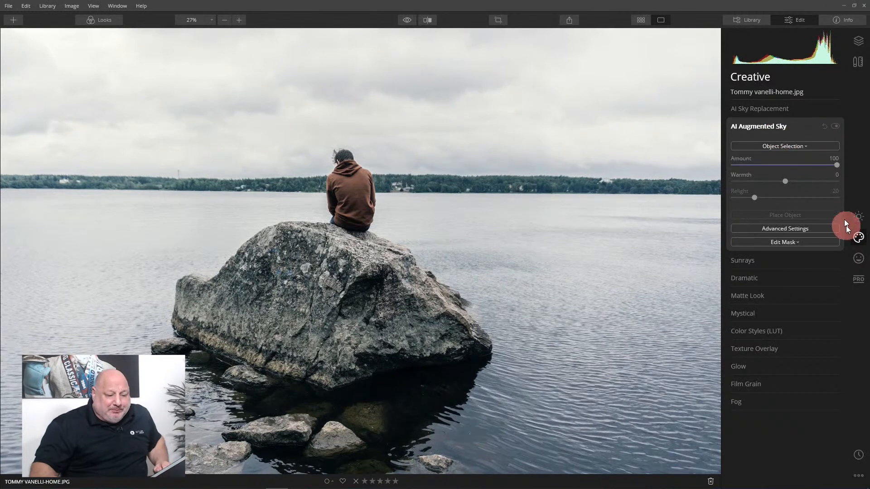
pyautogui.click(783, 108)
pyautogui.click(801, 116)
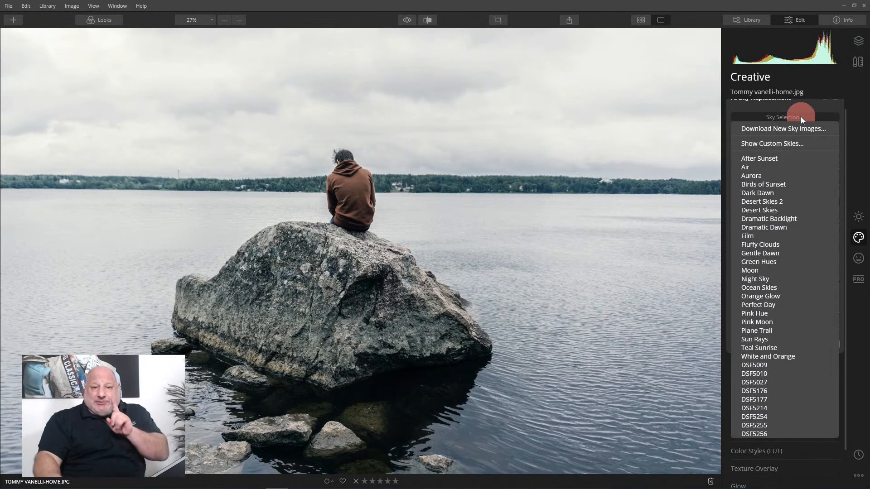
pyautogui.scroll(-10, 808, 298)
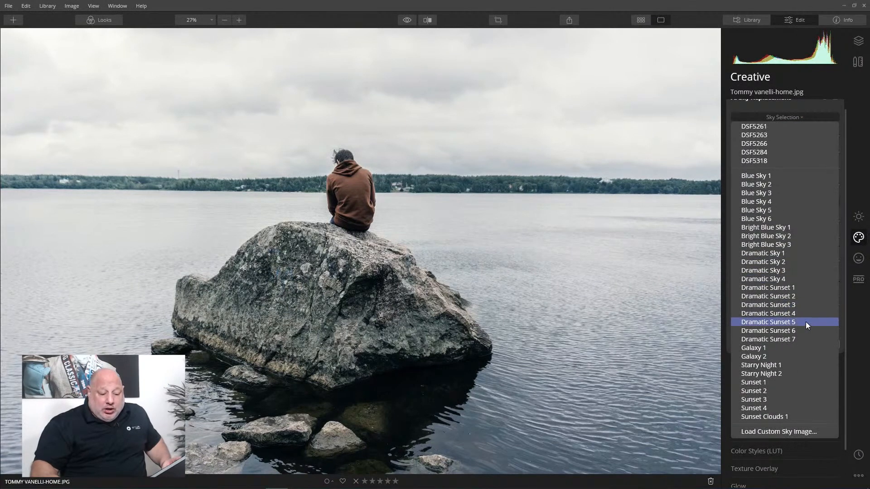
pyautogui.click(784, 433)
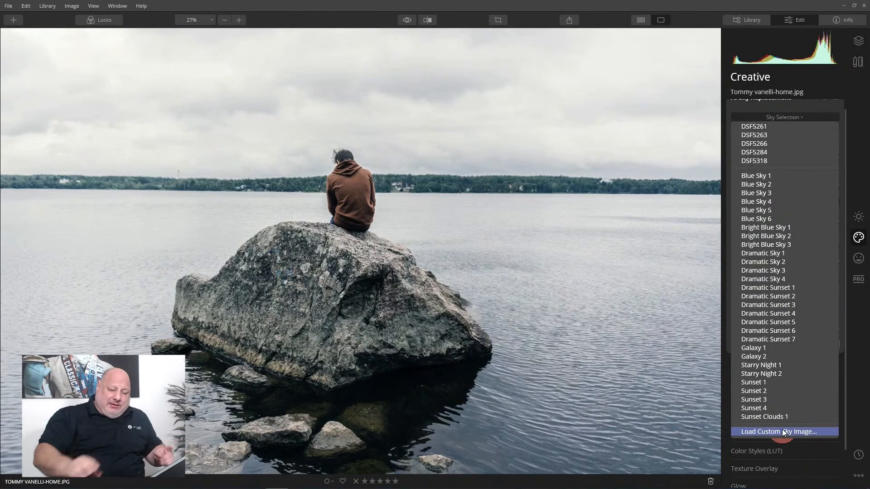
pyautogui.click(782, 430)
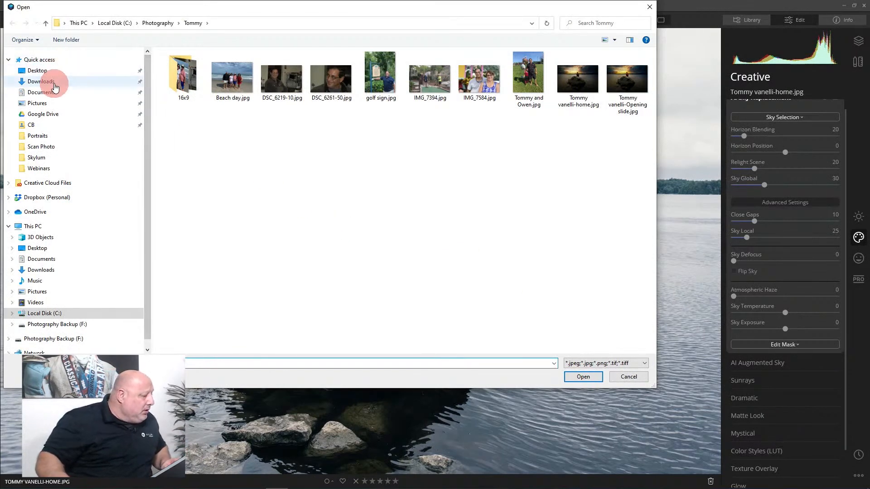
# Step: Load Stars.jpg from the Photography > _Assets > Skies folder on Local Disk (C:) as the replacement sky
pyautogui.click(50, 313)
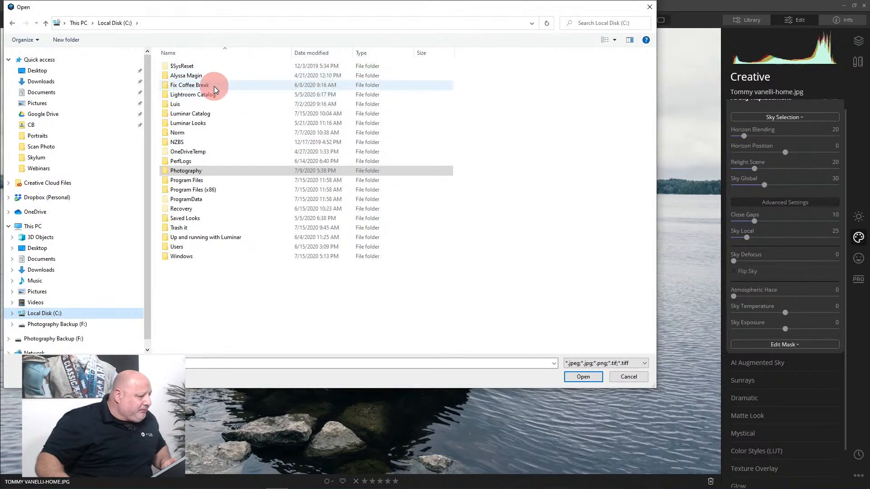
pyautogui.doubleClick(208, 170)
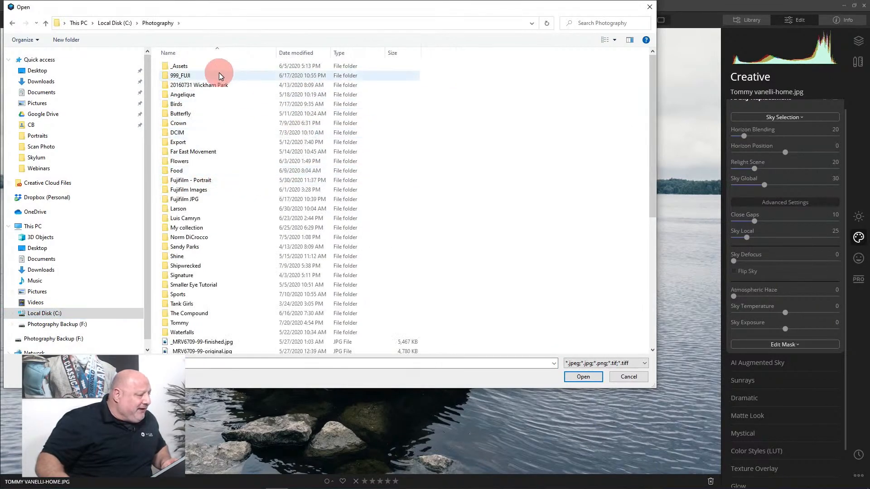
pyautogui.doubleClick(197, 63)
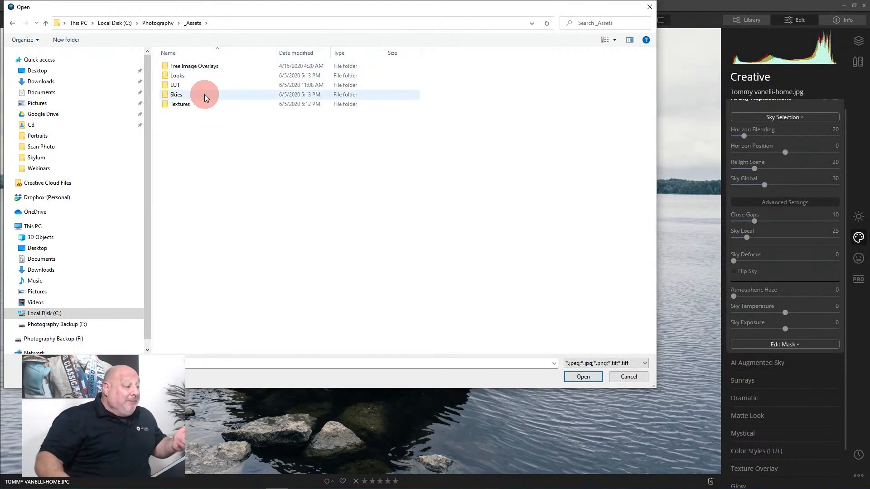
pyautogui.click(191, 94)
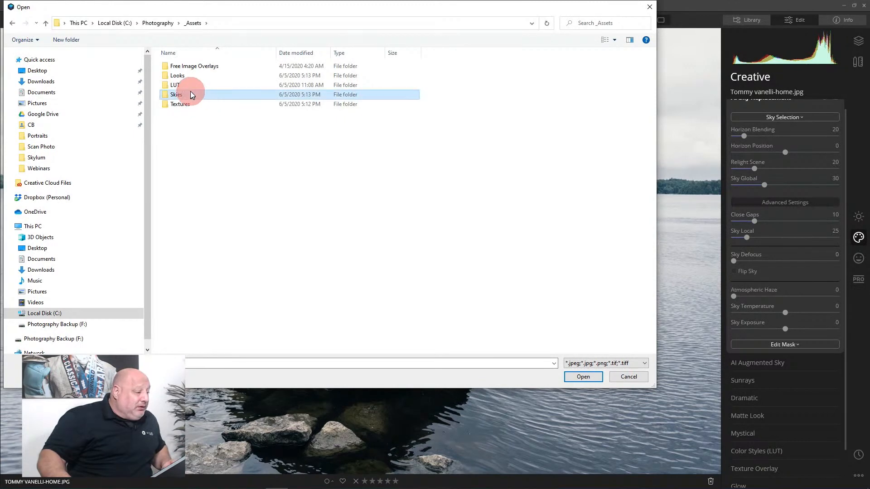
pyautogui.doubleClick(190, 94)
pyautogui.click(192, 104)
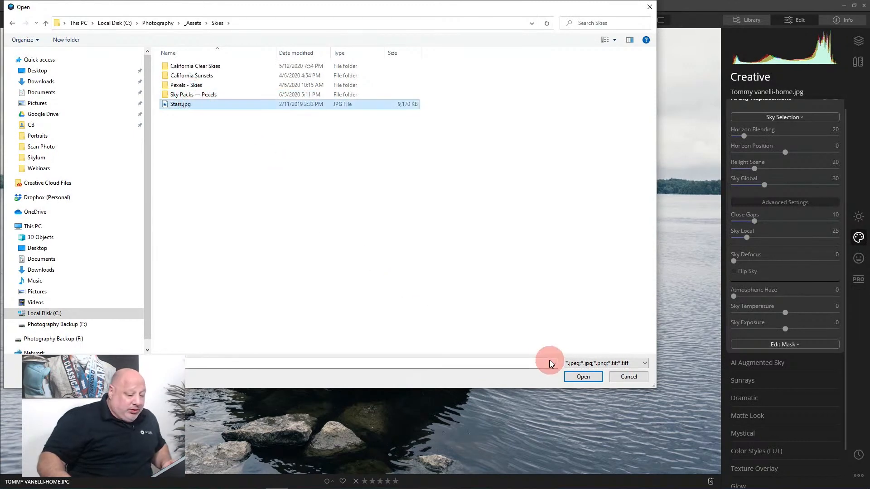
pyautogui.click(582, 378)
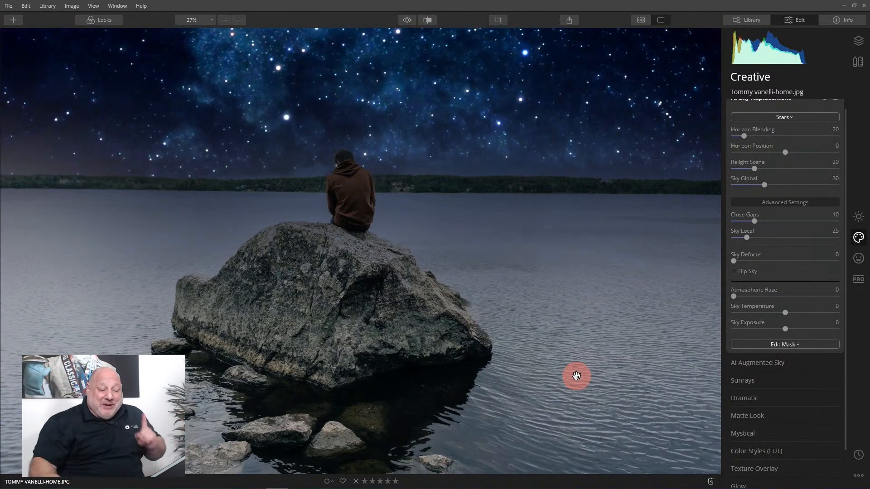
# Step: Look through the list of available skies and reset the AI Sky Replacement settings
pyautogui.click(802, 125)
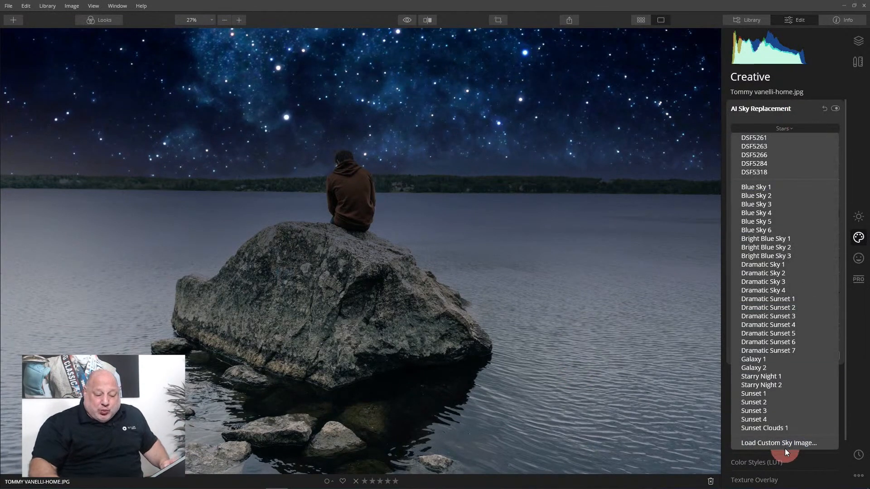
pyautogui.scroll(1, 783, 443)
pyautogui.scroll(10, 783, 442)
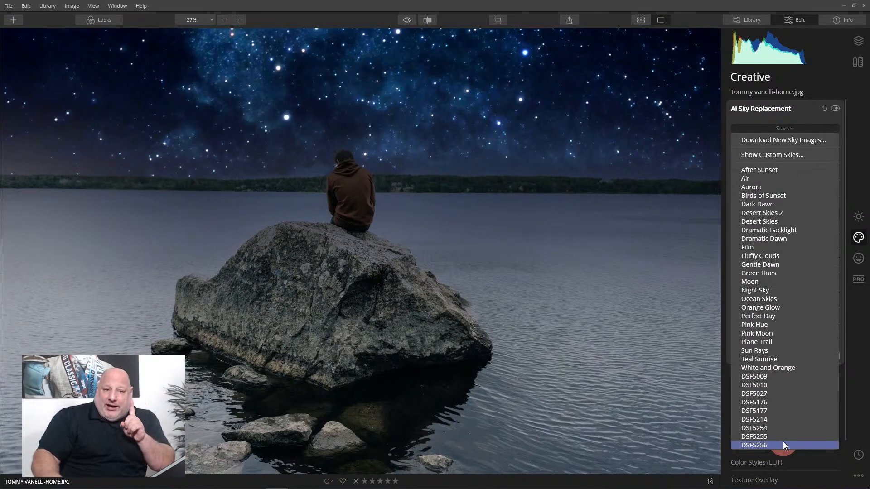
pyautogui.scroll(-10, 787, 443)
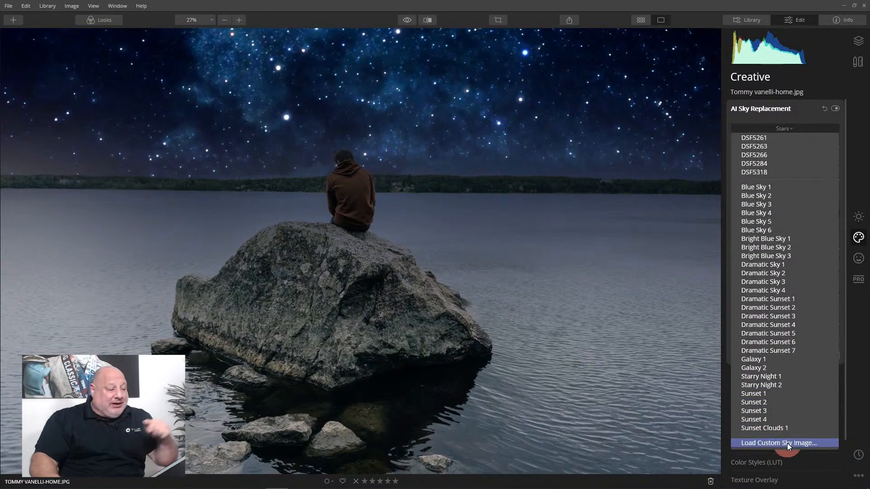
pyautogui.scroll(10, 787, 443)
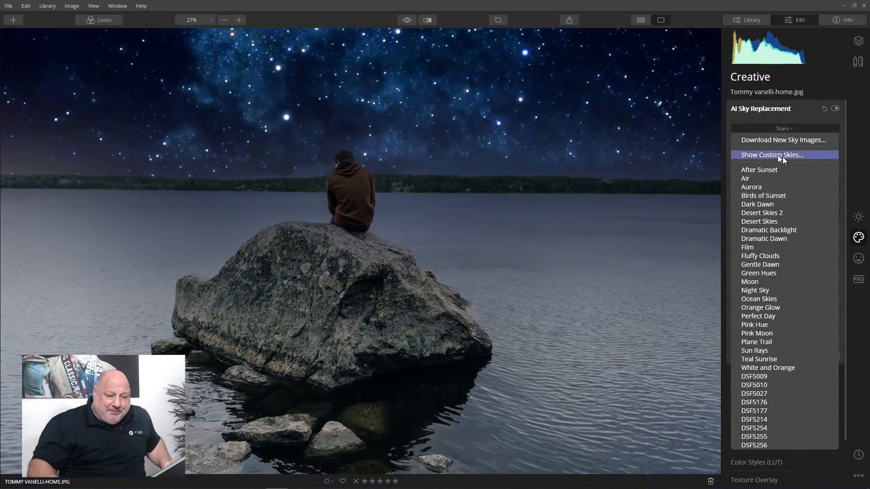
pyautogui.click(824, 107)
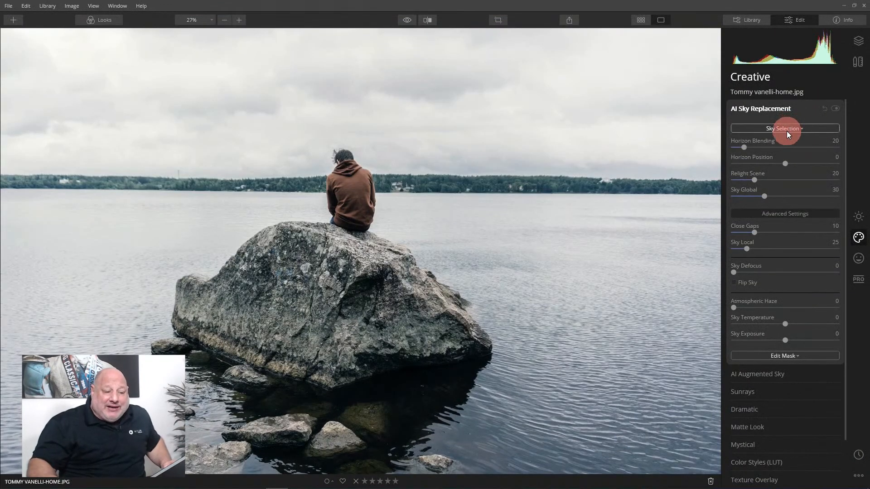
# Step: Show the folder of custom skies and look through its images
pyautogui.click(787, 129)
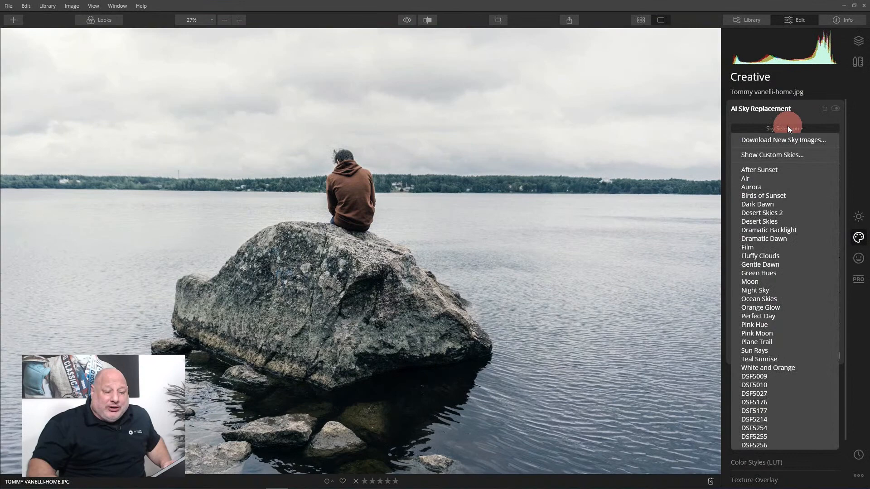
pyautogui.click(789, 156)
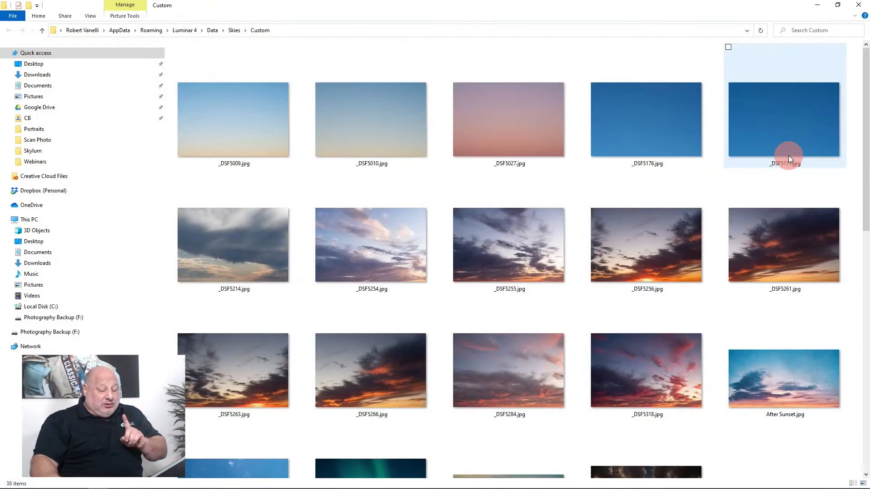
pyautogui.scroll(-5, 464, 271)
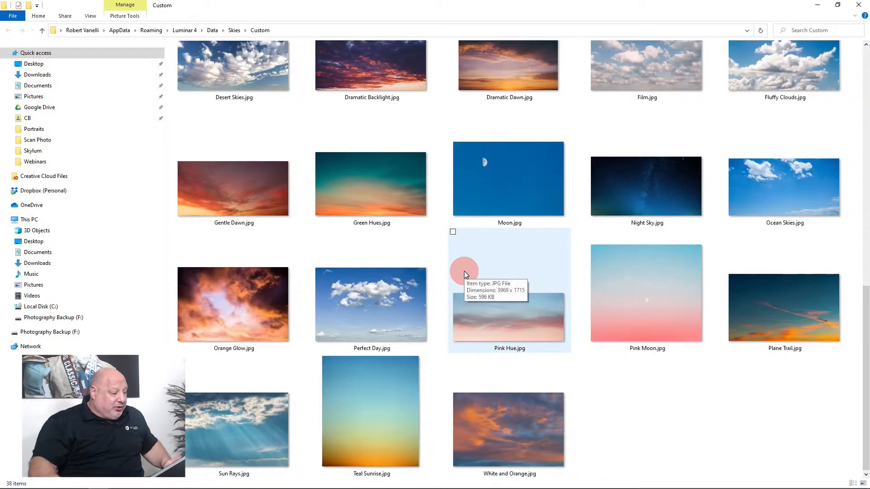
pyautogui.scroll(5, 464, 271)
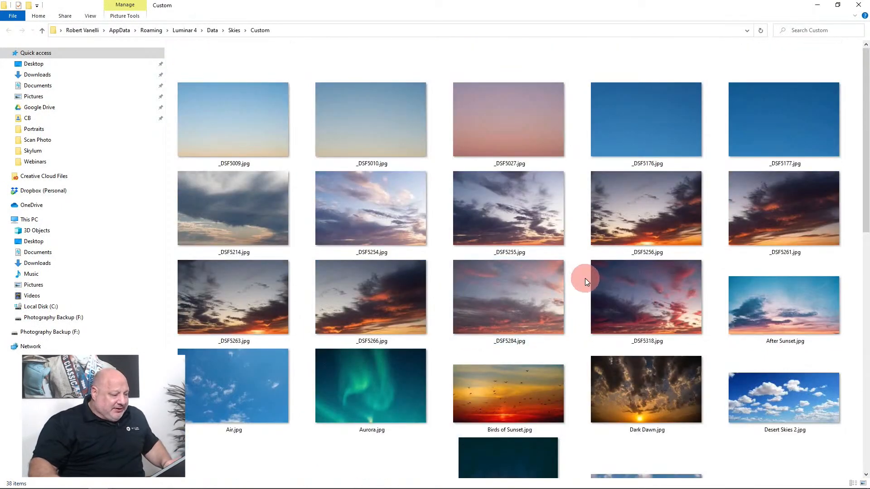
pyautogui.scroll(-5, 586, 278)
pyautogui.click(496, 402)
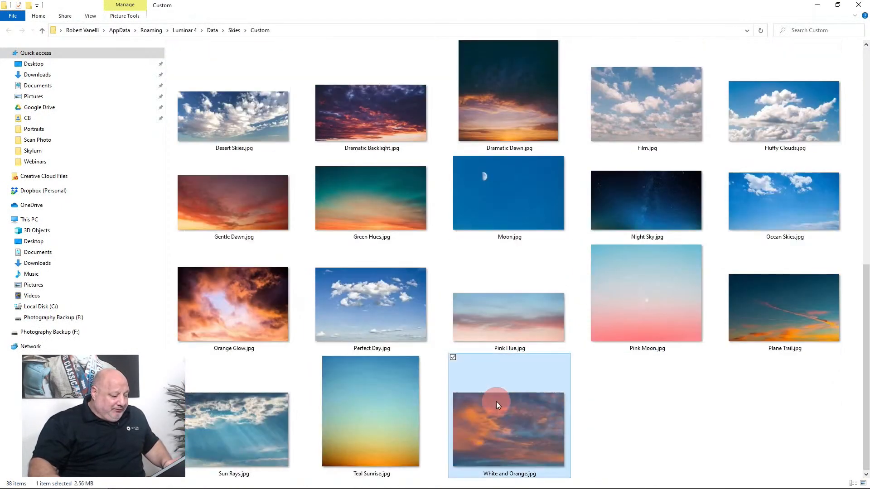
pyautogui.scroll(5, 526, 362)
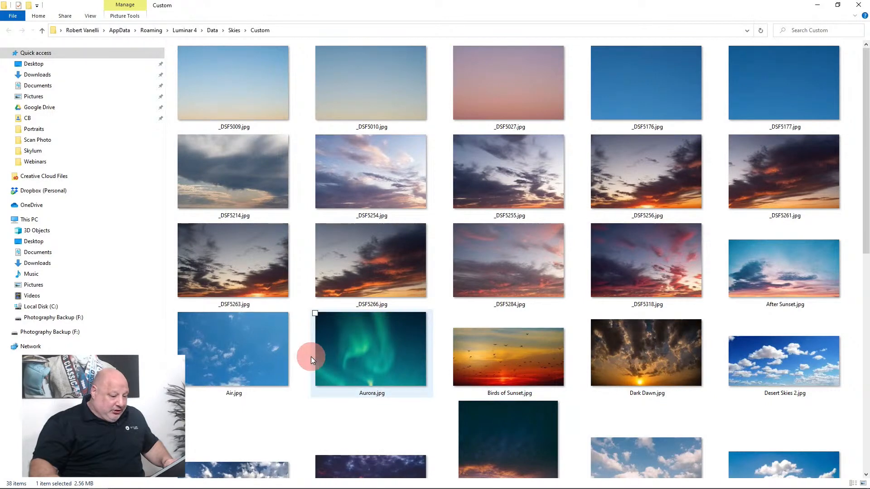
# Step: Delete After Sunset.jpg and all images from Air.jpg through White and Orange.jpg from the custom skies folder
pyautogui.click(769, 271)
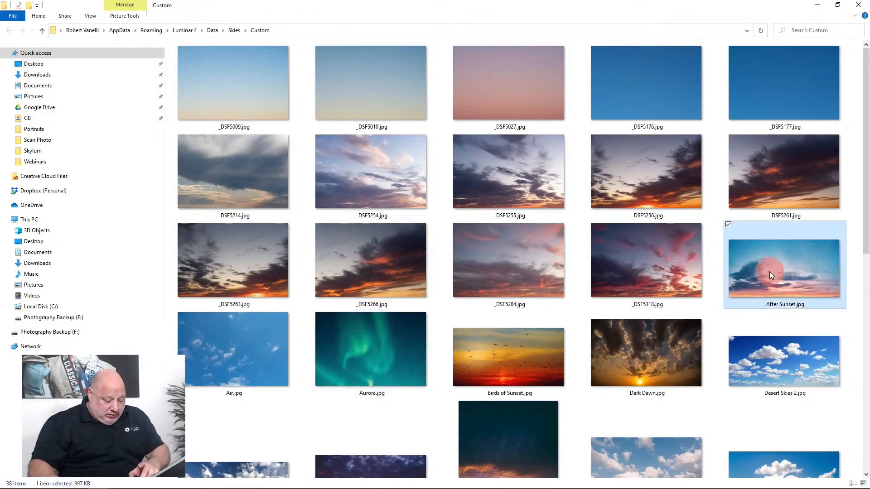
pyautogui.press('Delete')
pyautogui.click(782, 276)
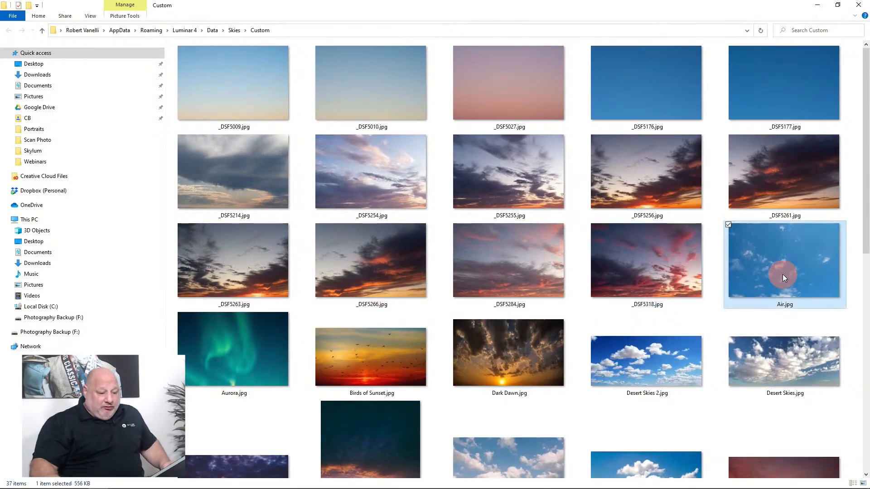
pyautogui.scroll(-5, 782, 273)
pyautogui.keyDown('shift'); pyautogui.click(388, 414); pyautogui.keyUp('shift')
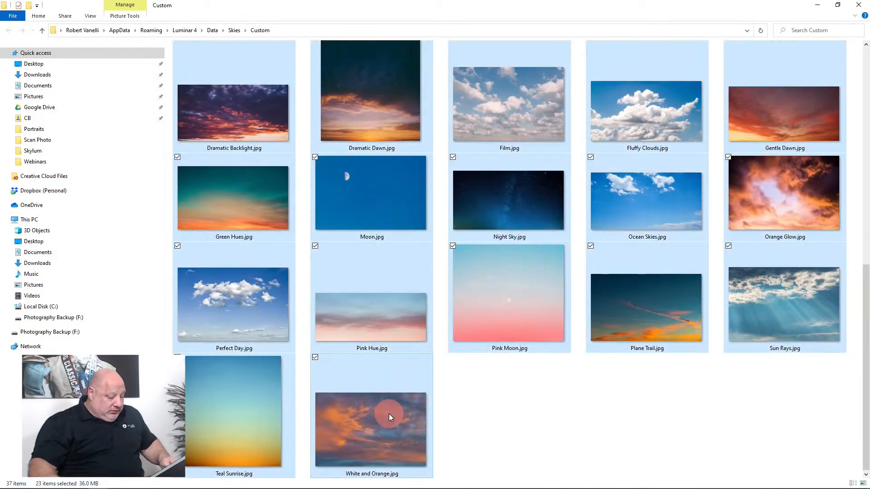
pyautogui.press('Delete')
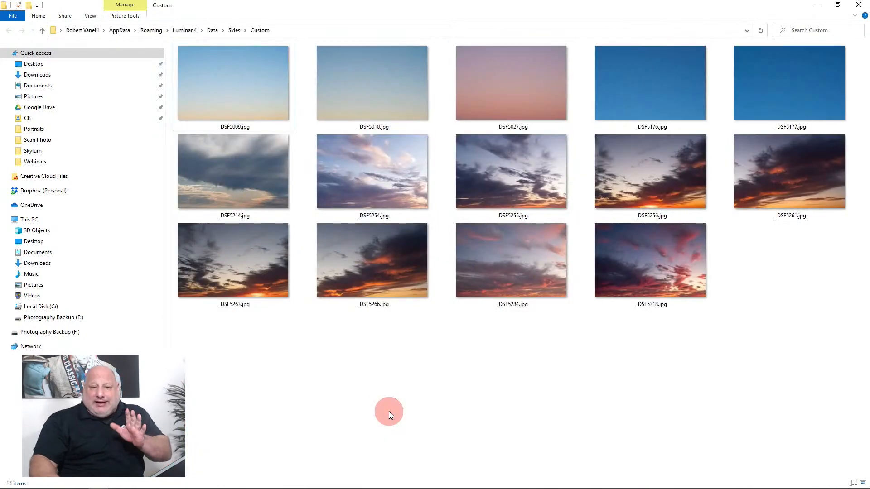
# Step: Highlight the images from _DSF5261.jpg through _DSF5318.jpg, clear the selection and close the custom skies folder
pyautogui.click(778, 175)
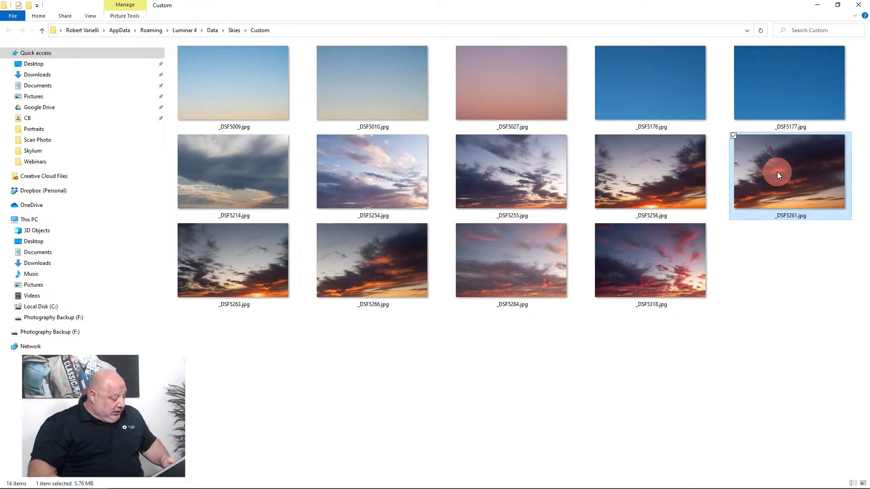
pyautogui.keyDown('shift'); pyautogui.click(662, 265); pyautogui.keyUp('shift')
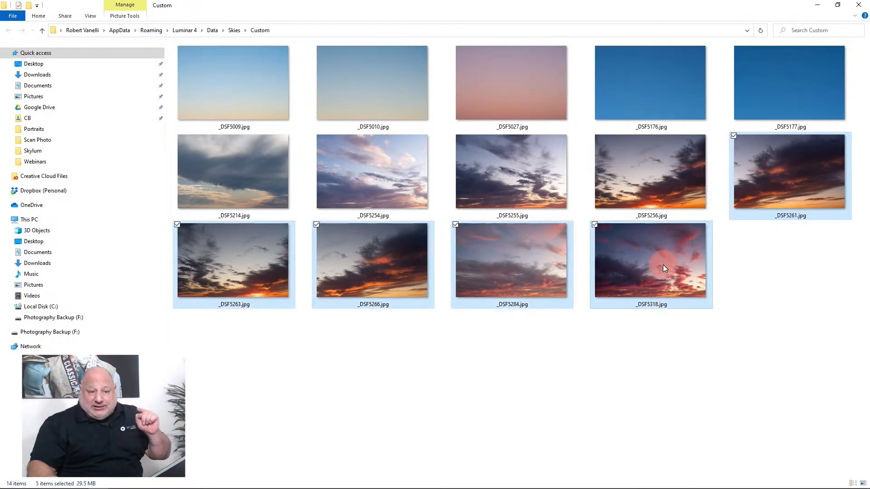
pyautogui.click(776, 284)
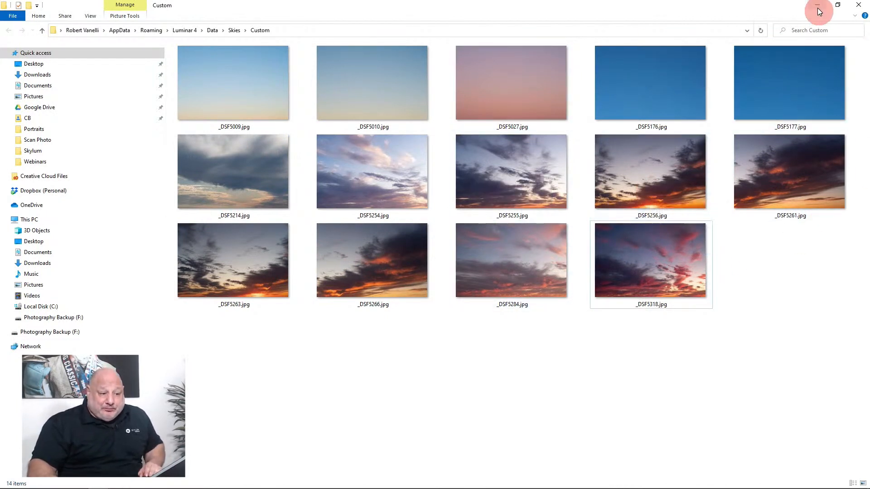
pyautogui.click(856, 5)
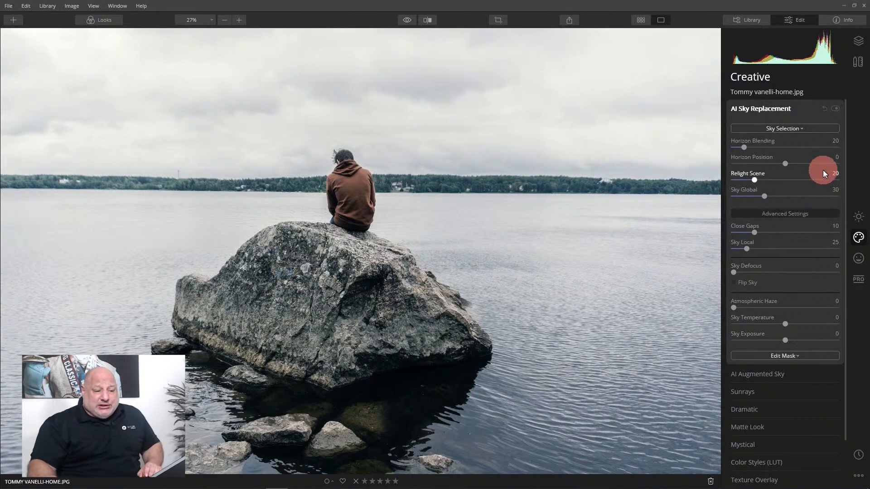
# Step: Refresh the list of skies by reopening and closing the custom skies folder, and look through the list
pyautogui.click(802, 128)
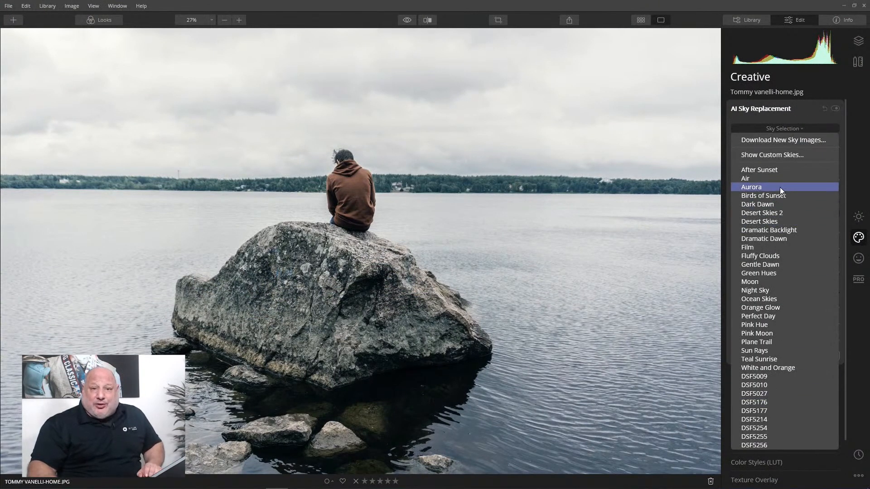
pyautogui.click(785, 155)
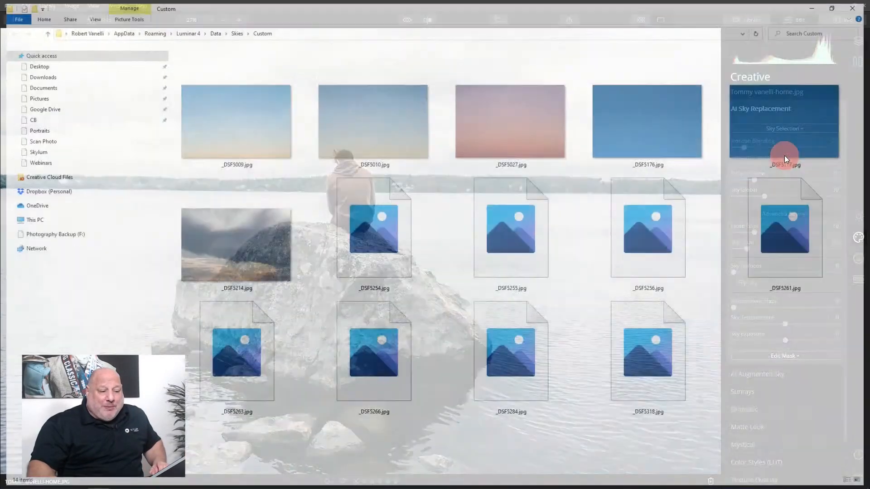
pyautogui.click(852, 8)
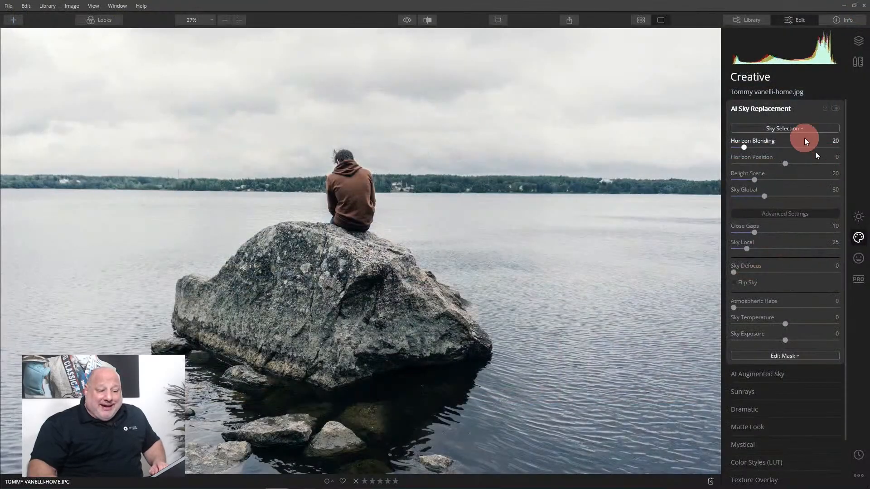
pyautogui.click(797, 126)
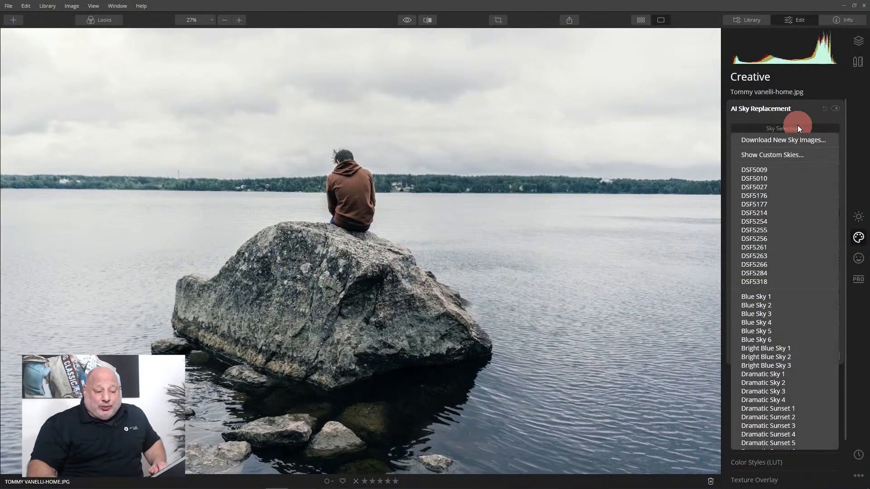
pyautogui.scroll(-2, 789, 317)
pyautogui.scroll(2, 789, 317)
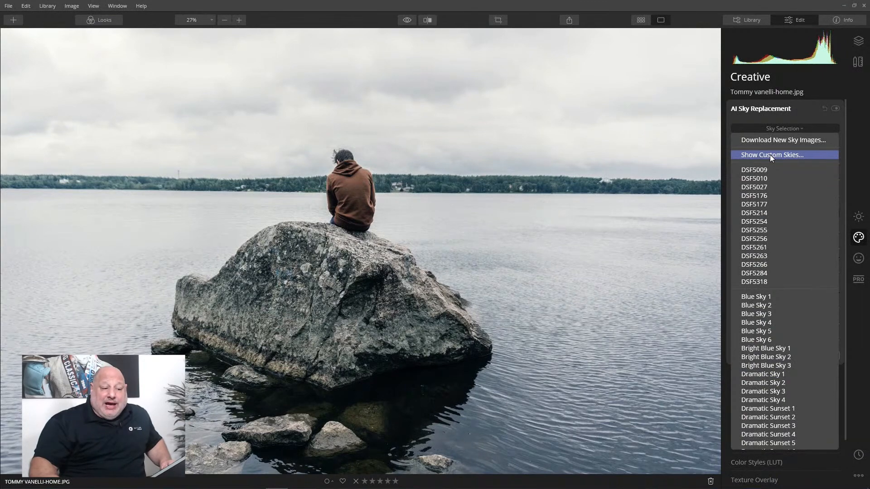
# Step: Show the custom skies folder and, in the other File Explorer window, open Photography > _Assets > Skies > Pexels - Skies
pyautogui.click(799, 154)
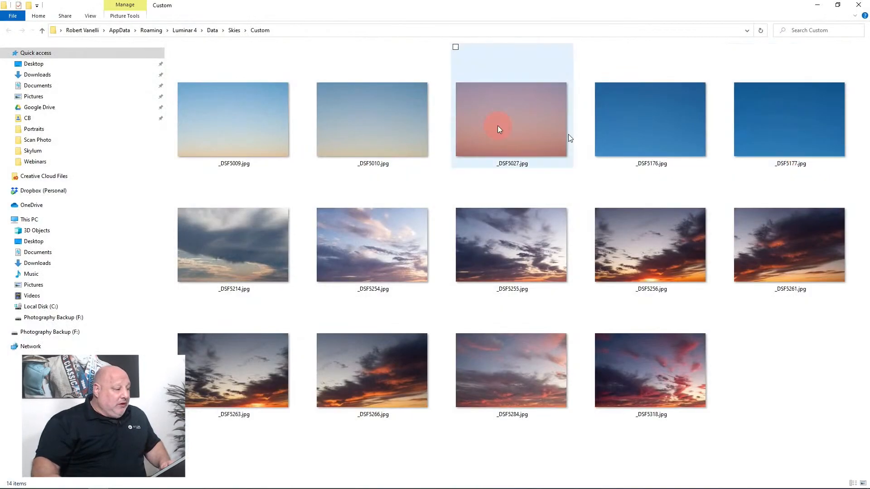
pyautogui.moveTo(252, 488)
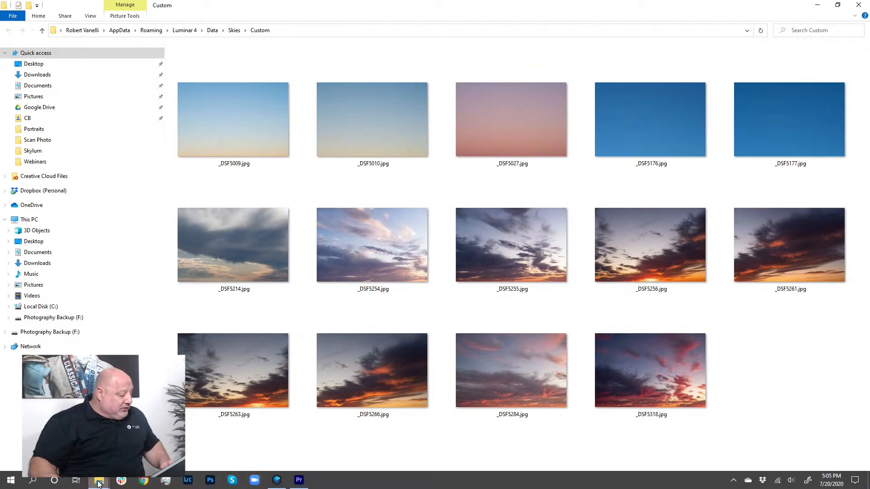
pyautogui.moveTo(99, 484)
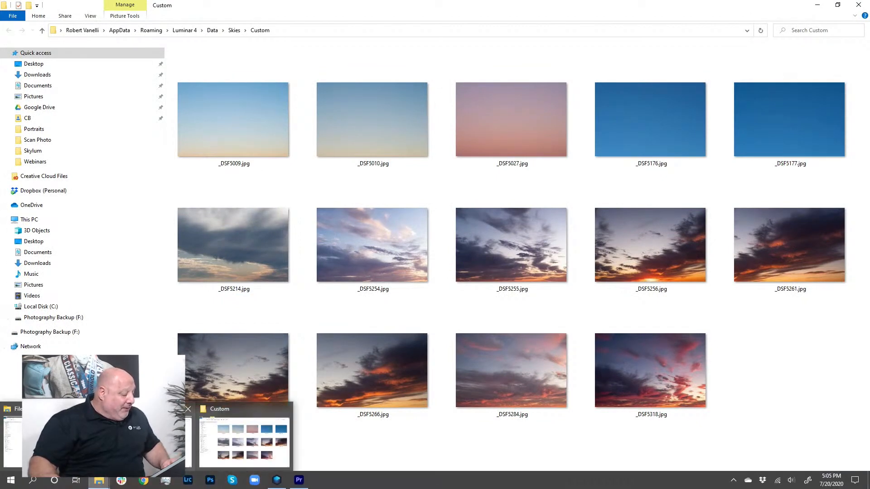
pyautogui.moveTo(145, 439)
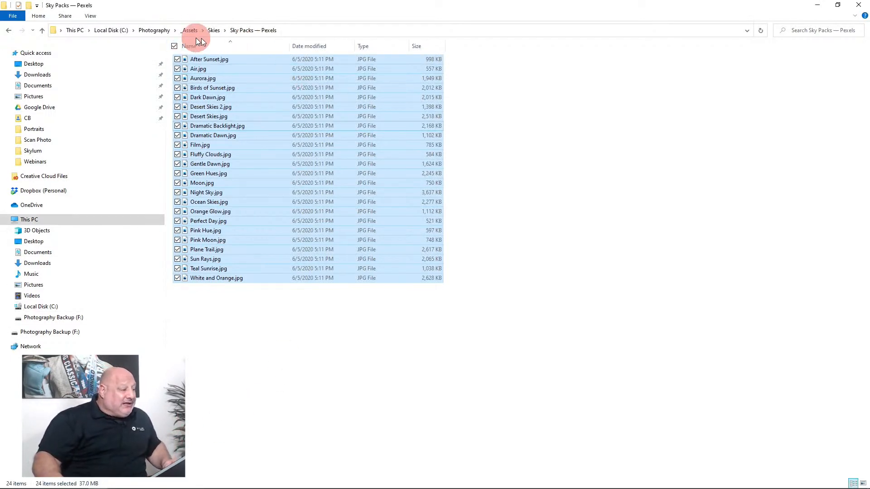
pyautogui.click(187, 29)
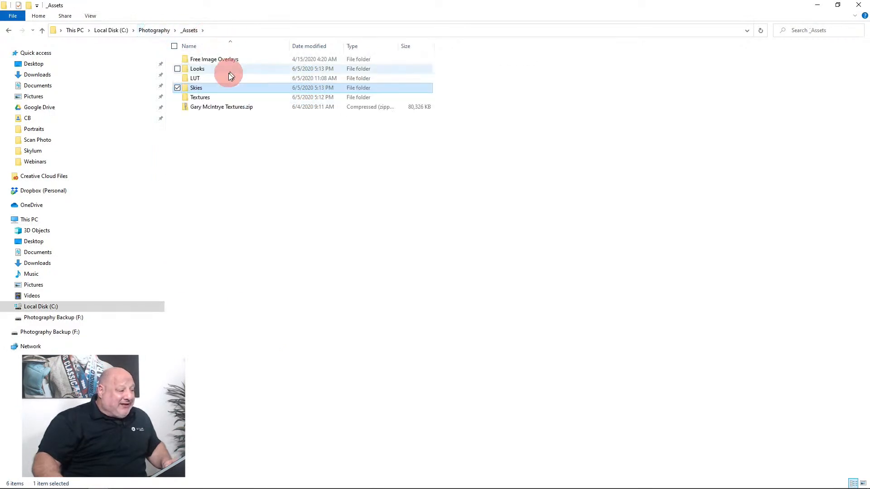
pyautogui.doubleClick(203, 89)
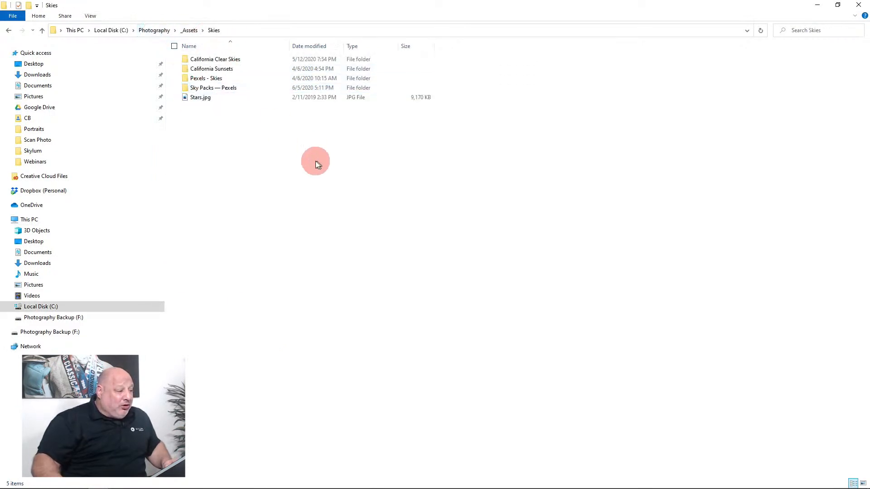
pyautogui.doubleClick(231, 78)
# Step: Add the images After Sunset.jpg through White and Orange.jpg from Pexels - Skies to the custom skies folder, and close it
pyautogui.click(234, 71)
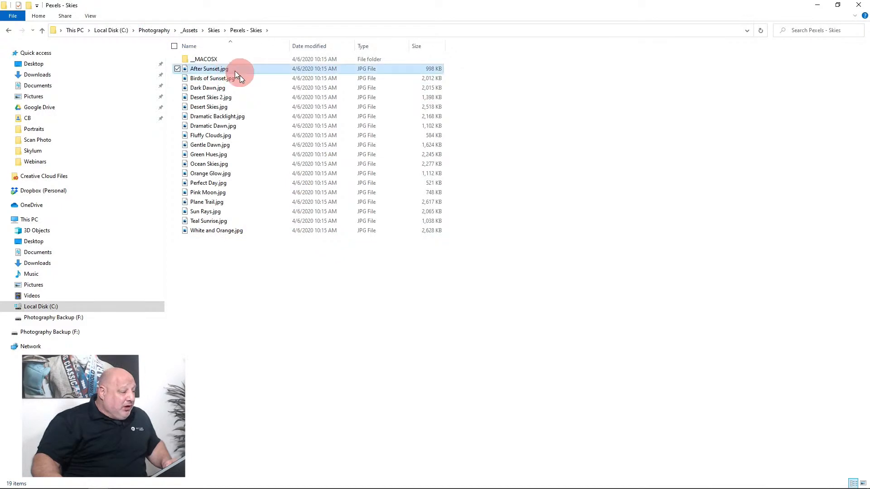
pyautogui.keyDown('shift'); pyautogui.click(239, 232); pyautogui.keyUp('shift')
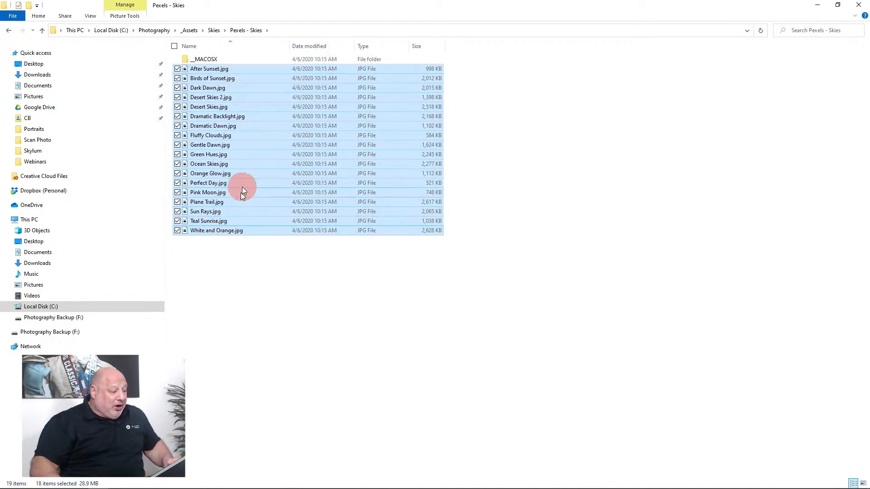
pyautogui.rightClick(243, 154)
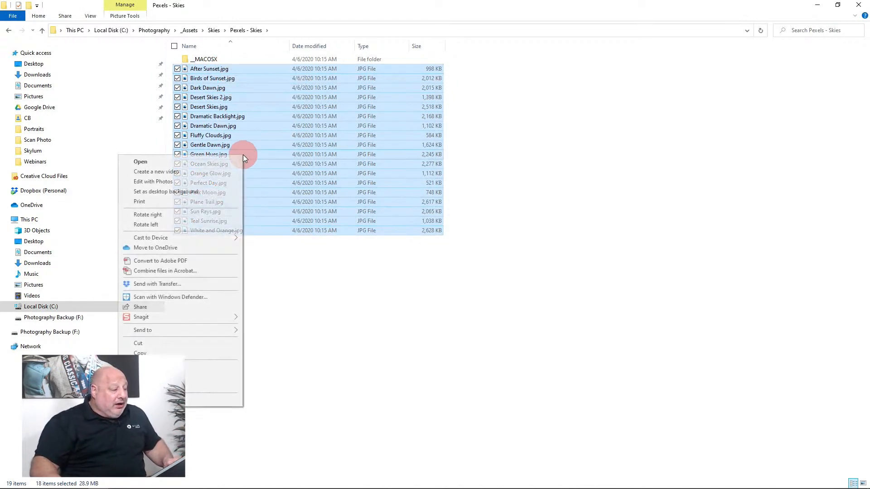
pyautogui.click(150, 344)
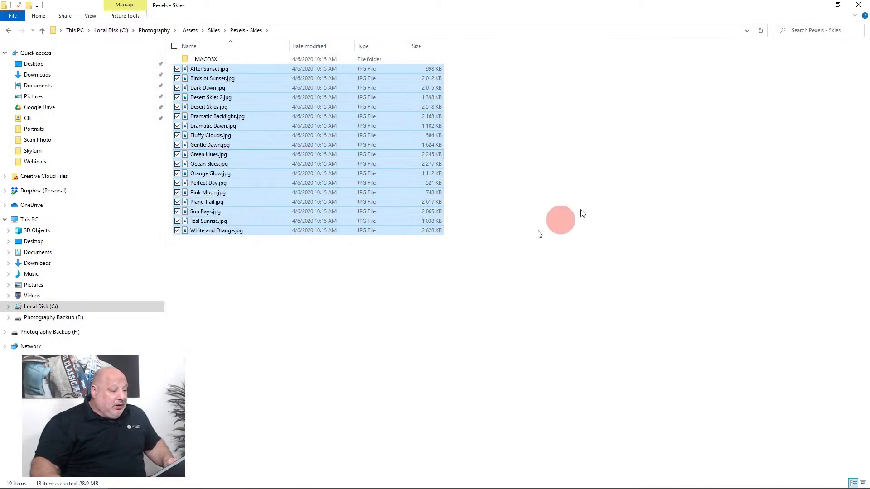
pyautogui.click(858, 5)
pyautogui.rightClick(759, 321)
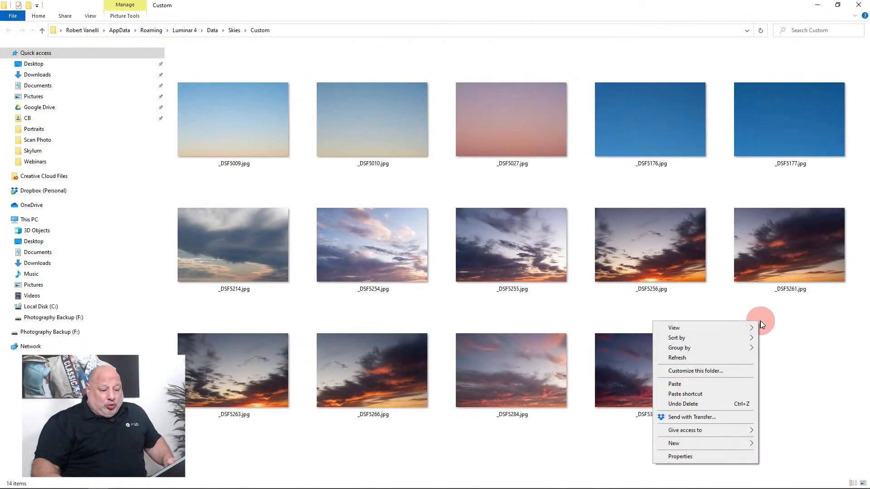
pyautogui.click(686, 384)
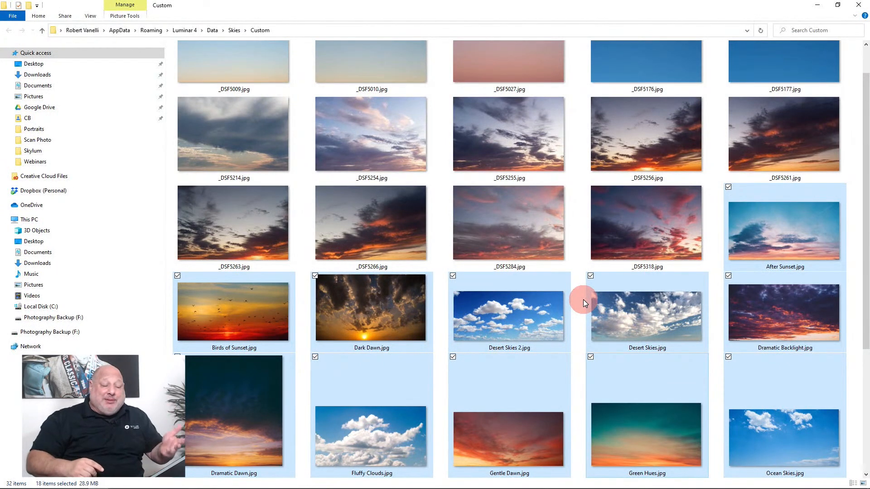
pyautogui.scroll(-5, 583, 300)
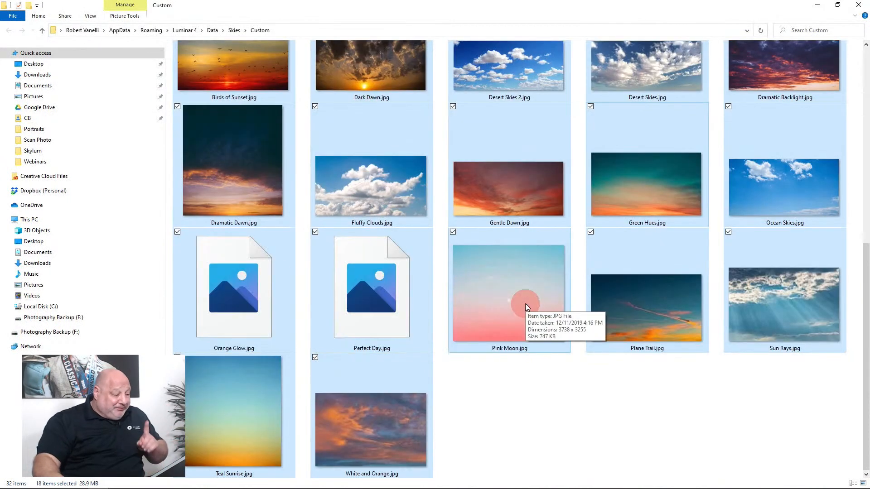
pyautogui.click(858, 5)
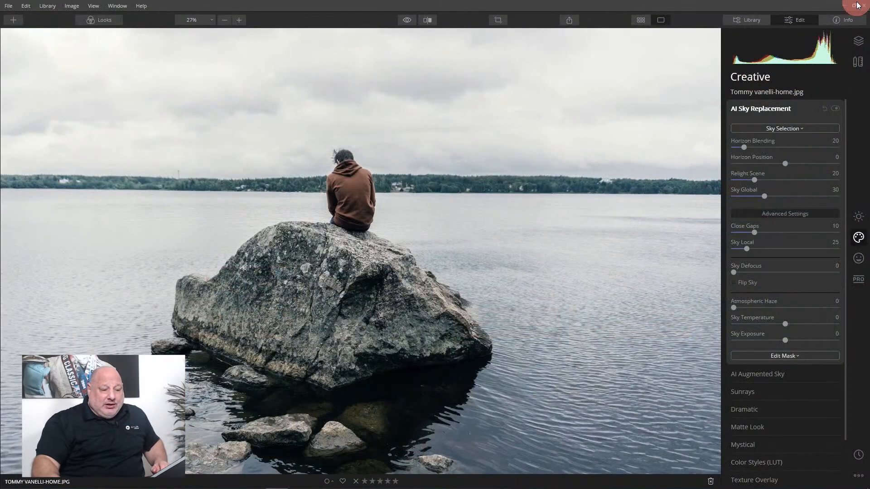
# Step: Show and close the custom skies folder to update the sky choices, and check the list for the added Pexels skies
pyautogui.click(799, 129)
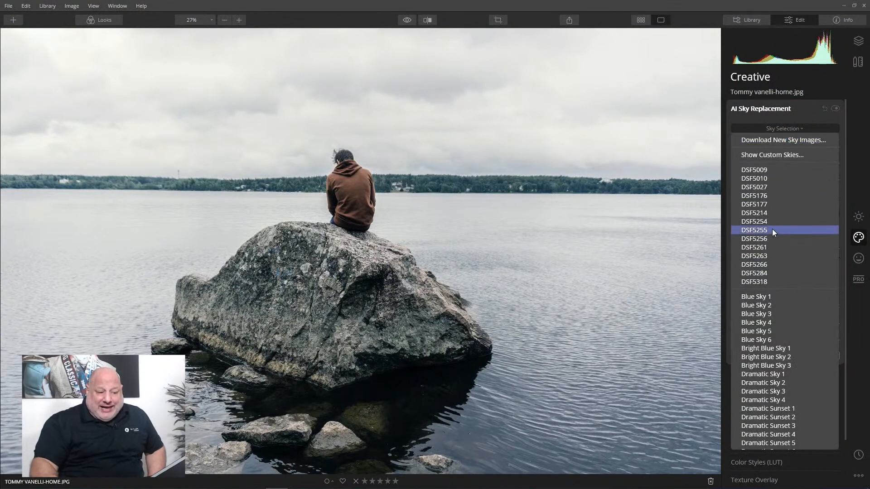
pyautogui.click(786, 155)
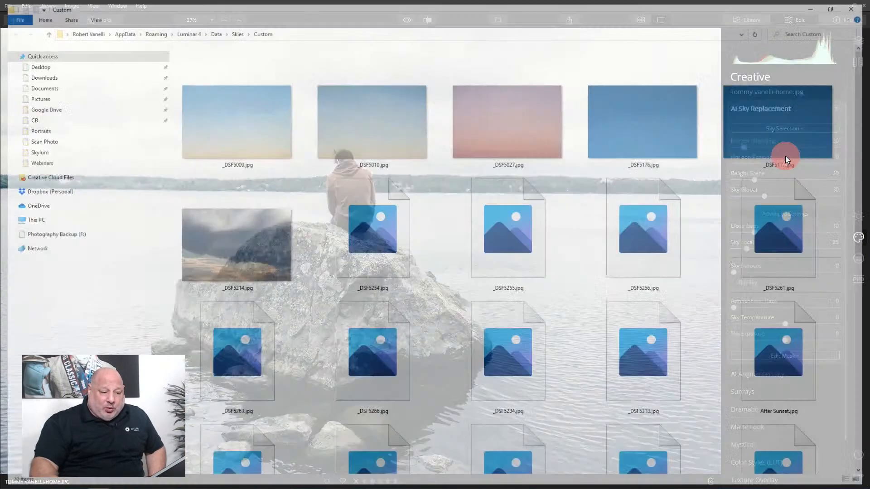
pyautogui.click(857, 7)
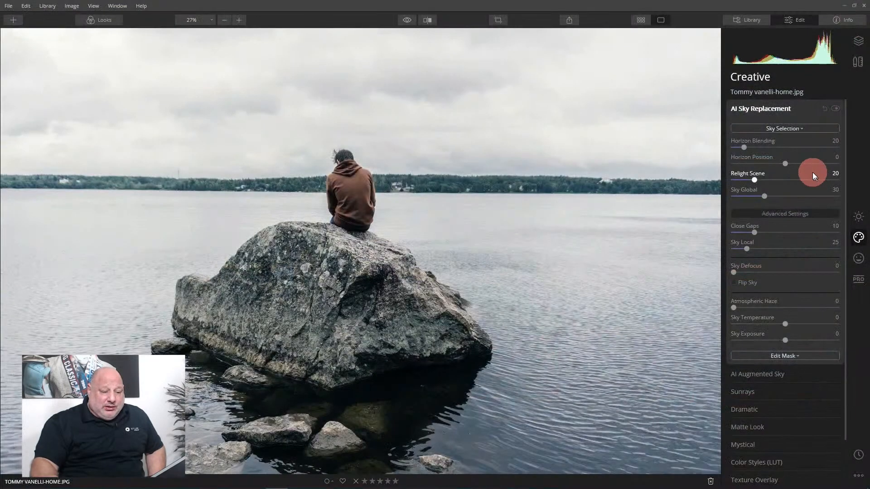
pyautogui.click(803, 129)
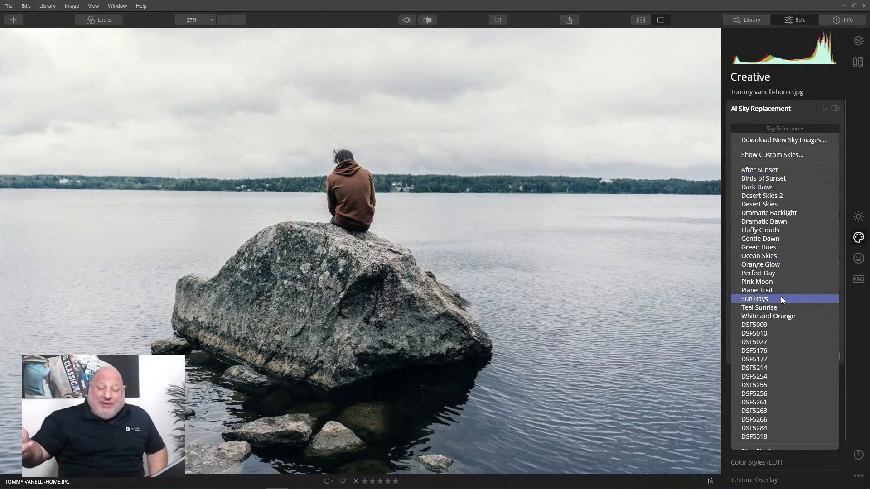
pyautogui.scroll(-2, 800, 349)
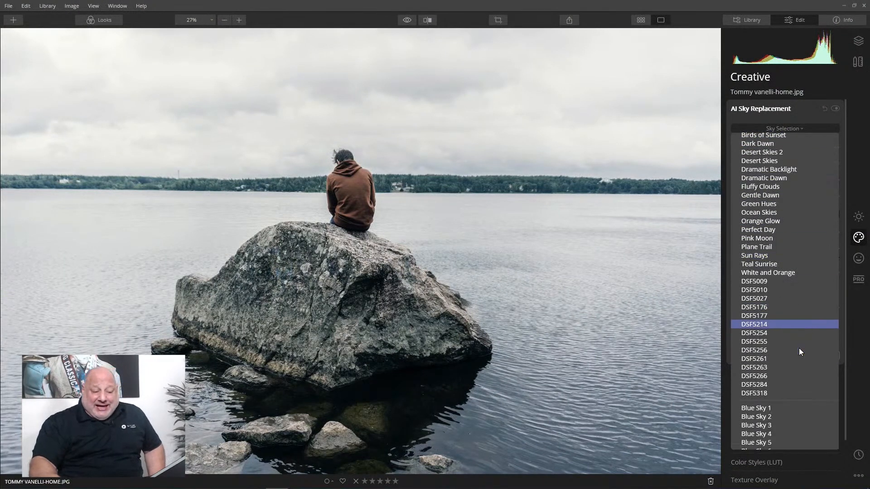
pyautogui.scroll(-4, 799, 348)
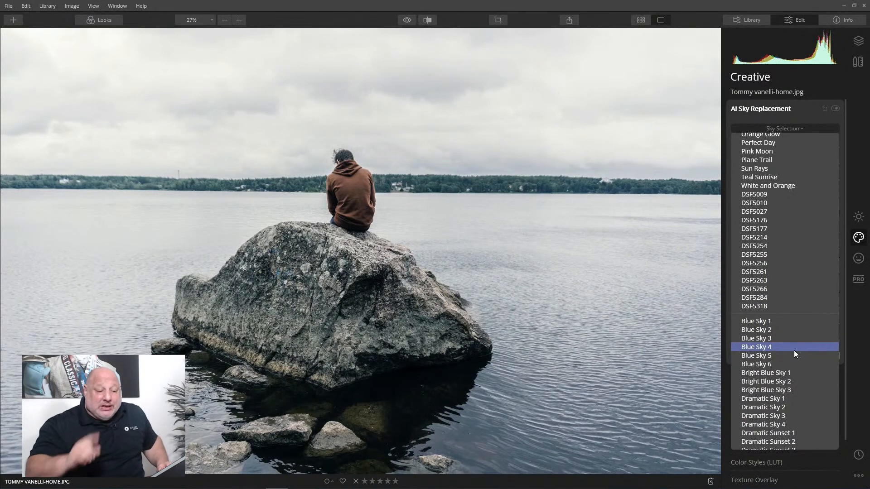
pyautogui.scroll(5, 809, 336)
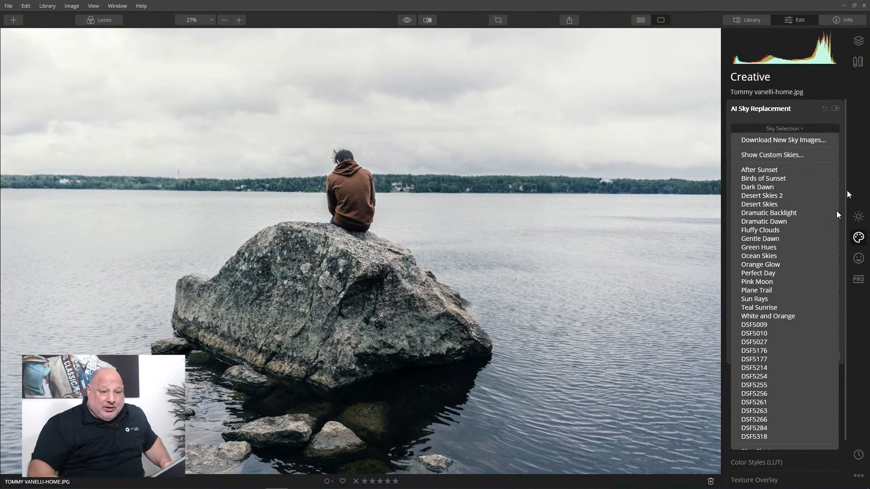
# Step: Look through the custom skies folder, select Birds of Sunset.jpg to see its file name, and return to the list of skies
pyautogui.click(759, 155)
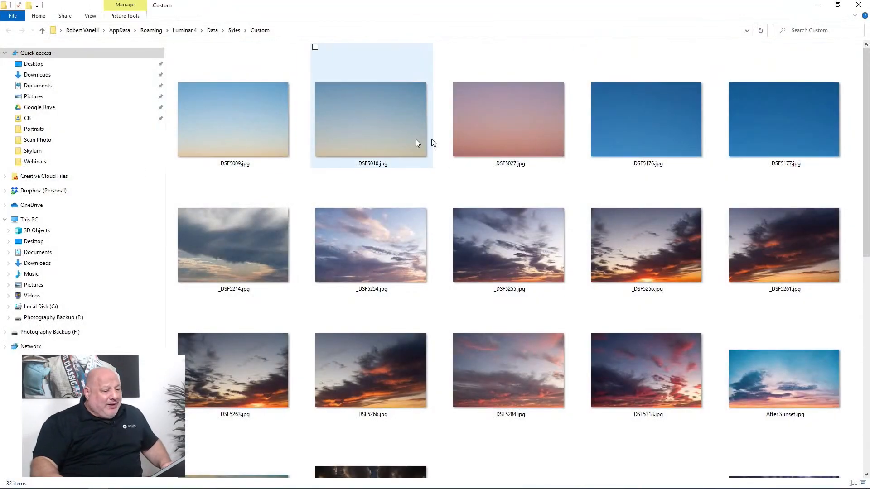
pyautogui.scroll(-4, 442, 274)
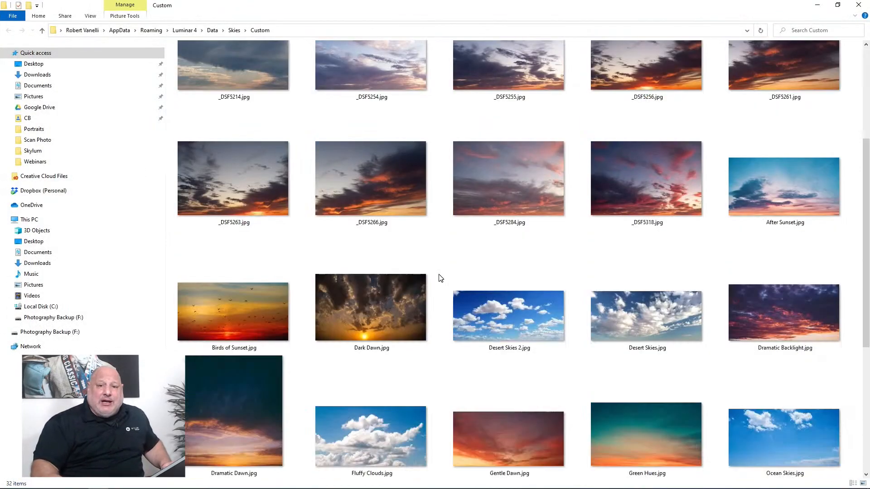
pyautogui.click(380, 306)
pyautogui.click(216, 311)
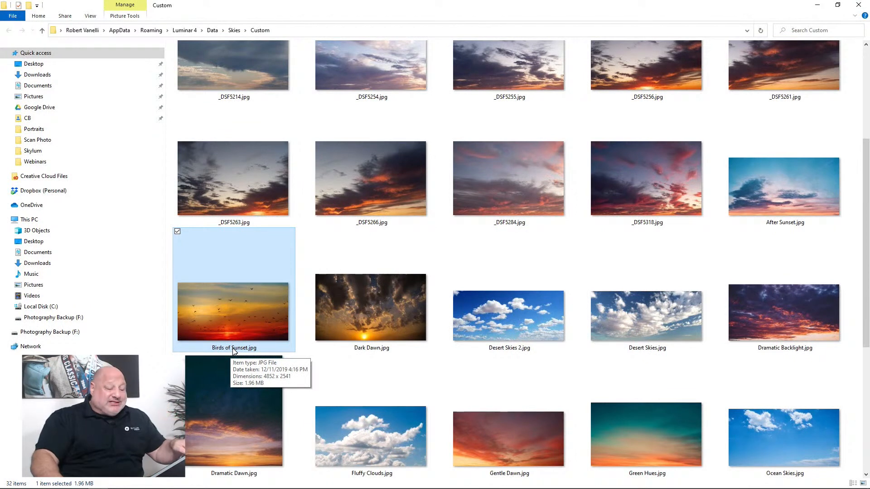
pyautogui.click(857, 5)
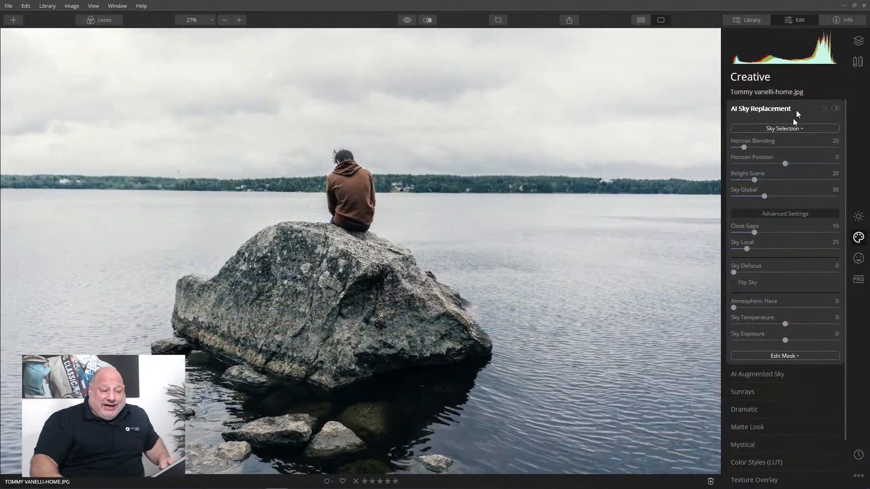
pyautogui.click(789, 129)
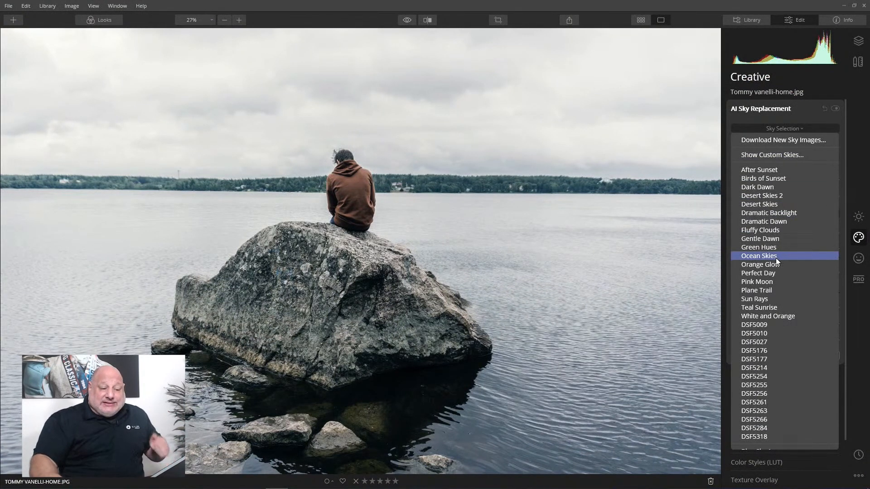
# Step: Try the Birds of Sunset sky on the photo and replace it with the Dramatic Sunset 1 sky
pyautogui.click(780, 177)
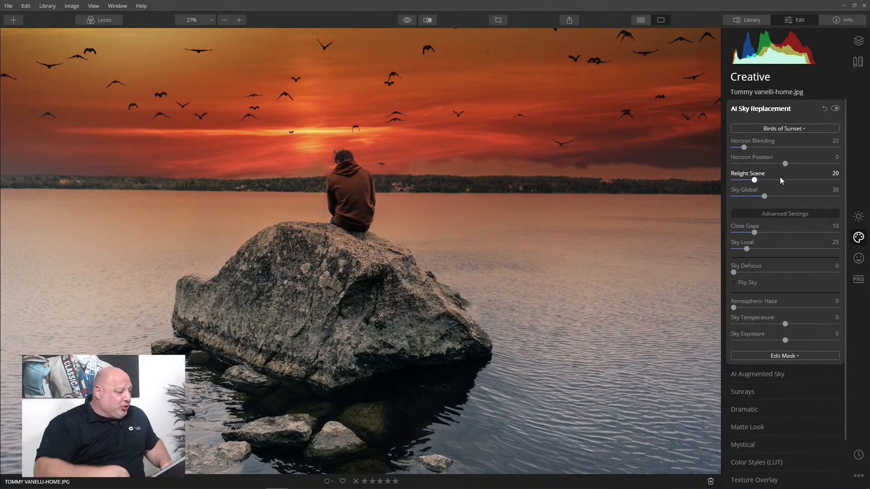
pyautogui.click(787, 129)
pyautogui.scroll(-9, 775, 351)
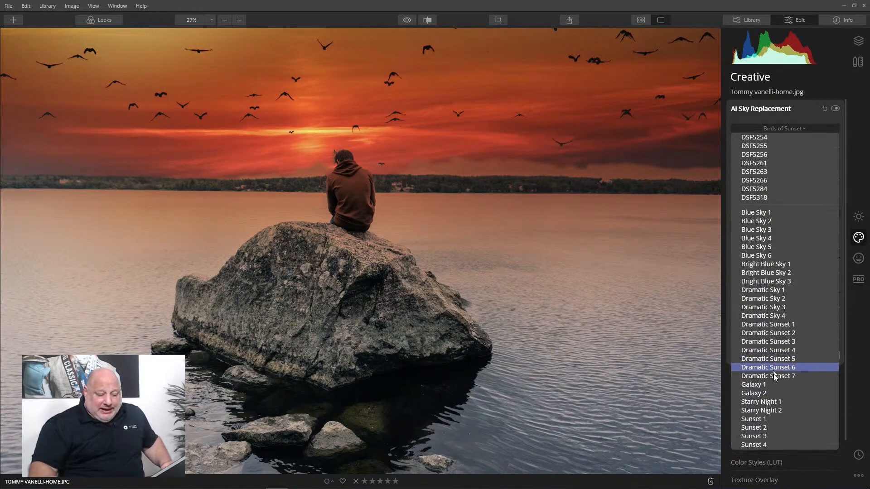
pyautogui.click(795, 325)
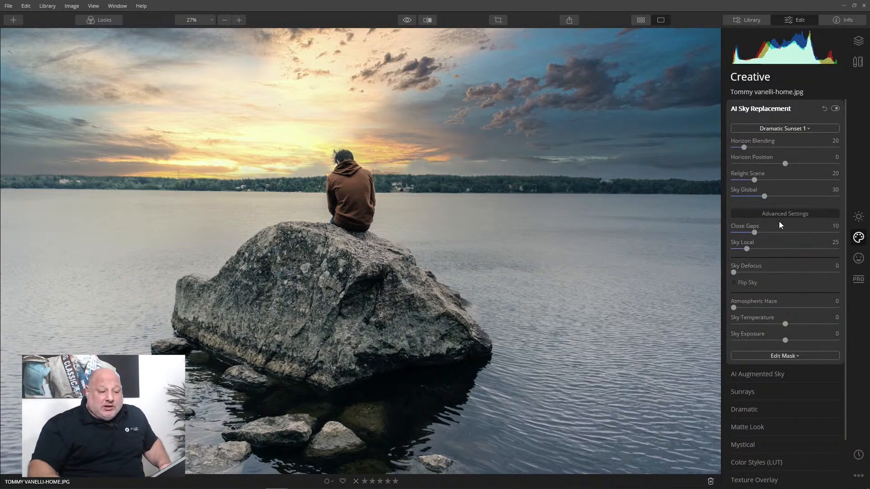
# Step: In AI Sky Replacement's advanced settings, set Close Gaps to 23 and Sky Local to 75
pyautogui.click(797, 213)
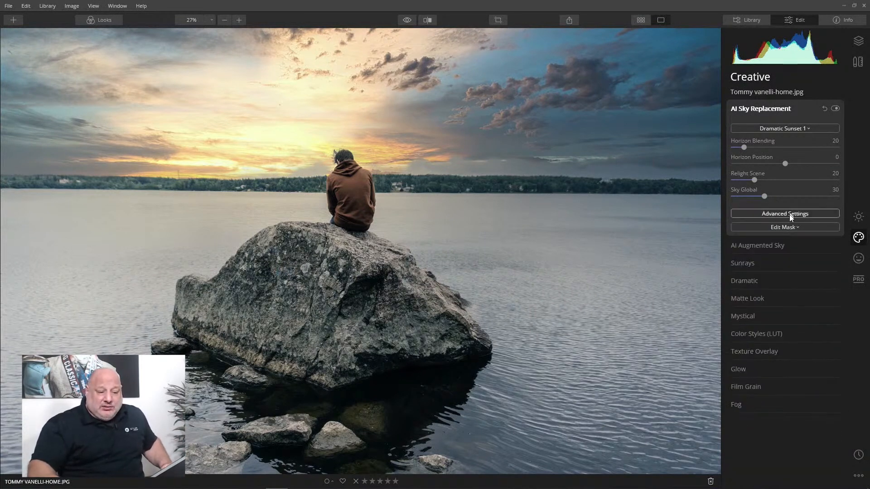
pyautogui.click(790, 214)
pyautogui.moveTo(754, 232); pyautogui.dragTo(774, 252)
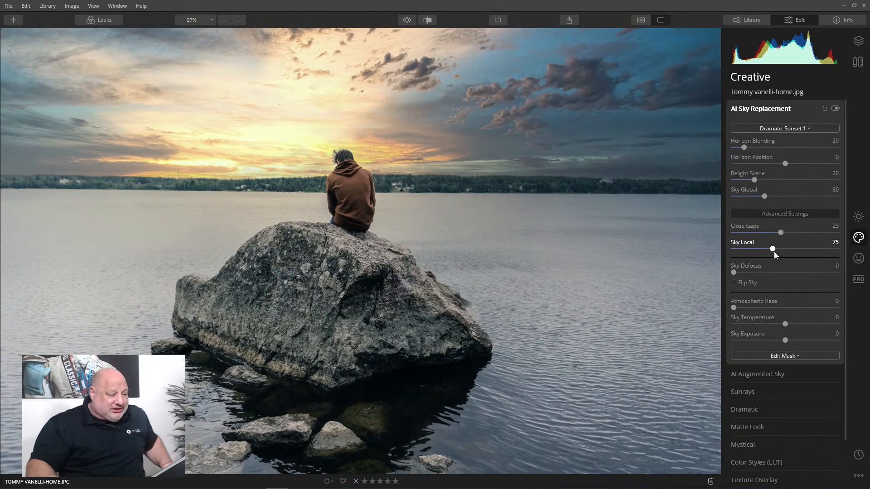
# Step: Compare the photo with and without the sky replacement, and set Relight Scene to 98
pyautogui.click(836, 109)
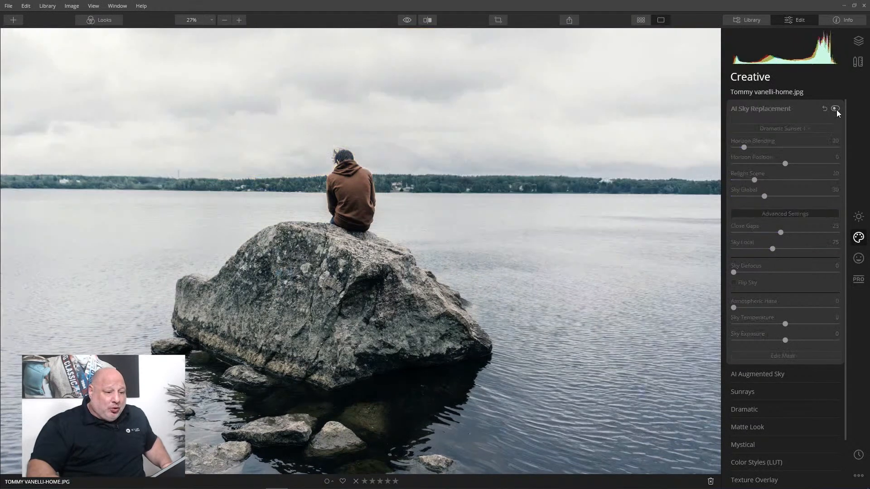
pyautogui.click(837, 109)
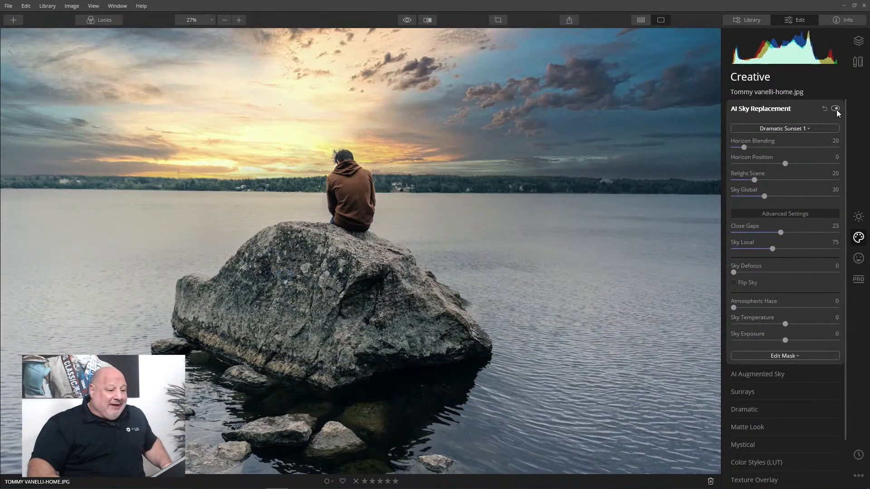
pyautogui.moveTo(755, 182); pyautogui.dragTo(835, 185)
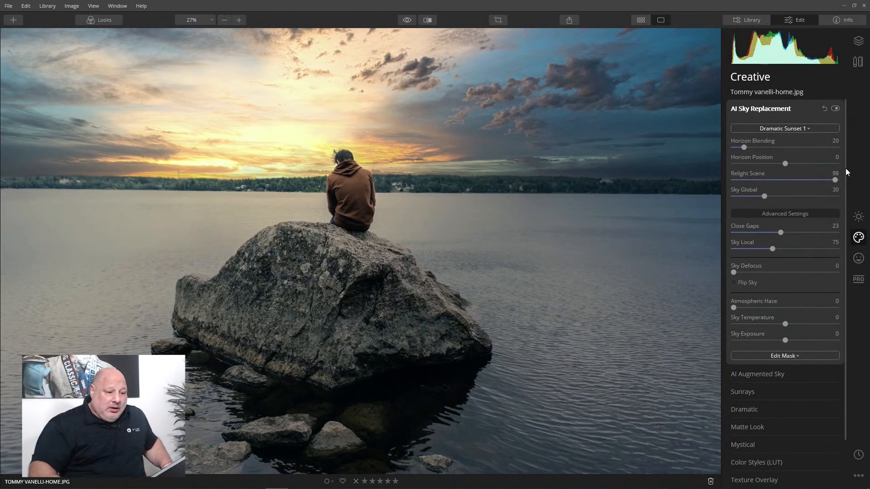
# Step: Set AI Accent to 14 and AI Sky Enhancer to 100 in AI Enhance
pyautogui.click(859, 217)
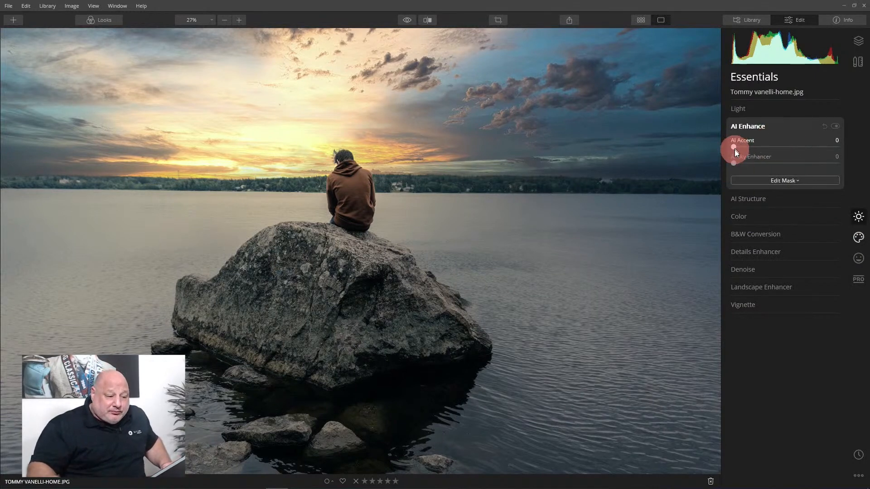
pyautogui.moveTo(734, 146)
pyautogui.mouseDown()
pyautogui.moveTo(758, 145)
pyautogui.moveTo(747, 150)
pyautogui.mouseUp()
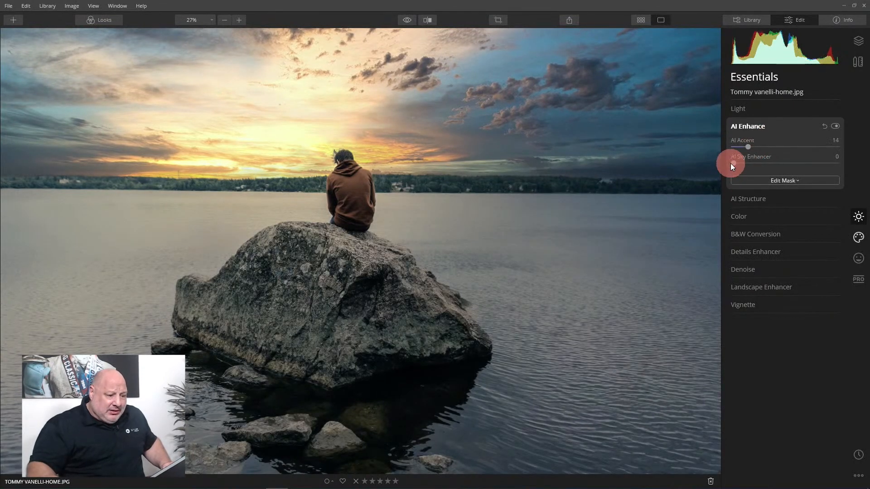
pyautogui.moveTo(734, 164); pyautogui.dragTo(858, 171)
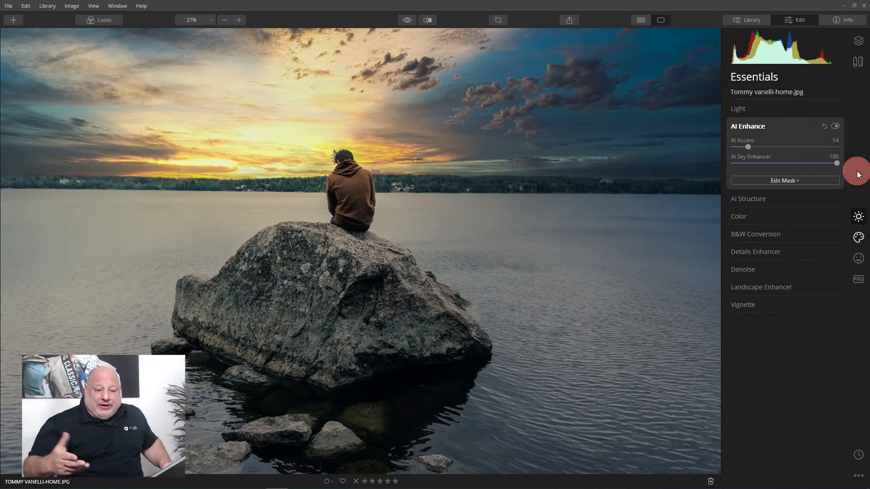
# Step: Open the Adjustable Gradient filter and set the bottom gradient's Exposure to -100 to darken the water and rock
pyautogui.click(859, 285)
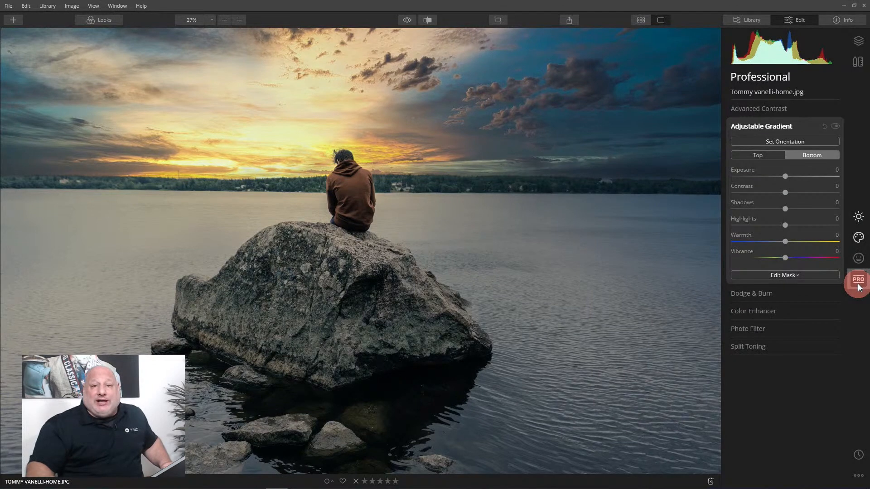
pyautogui.click(778, 124)
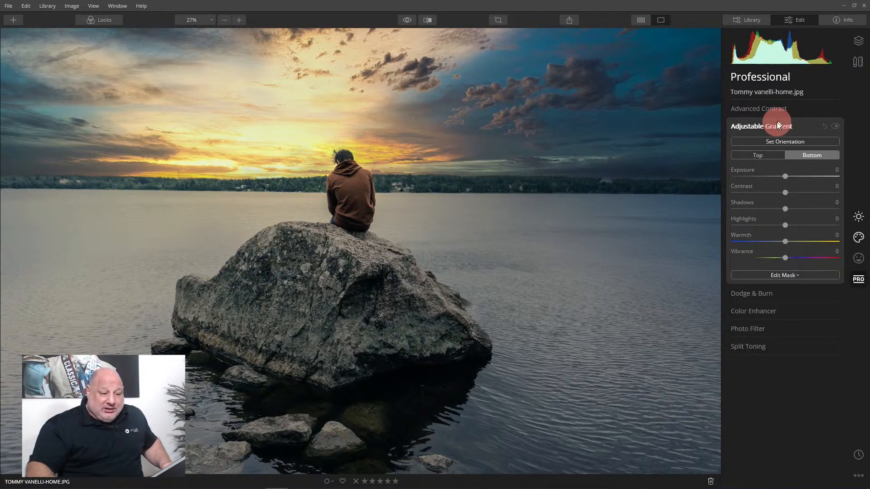
pyautogui.click(862, 277)
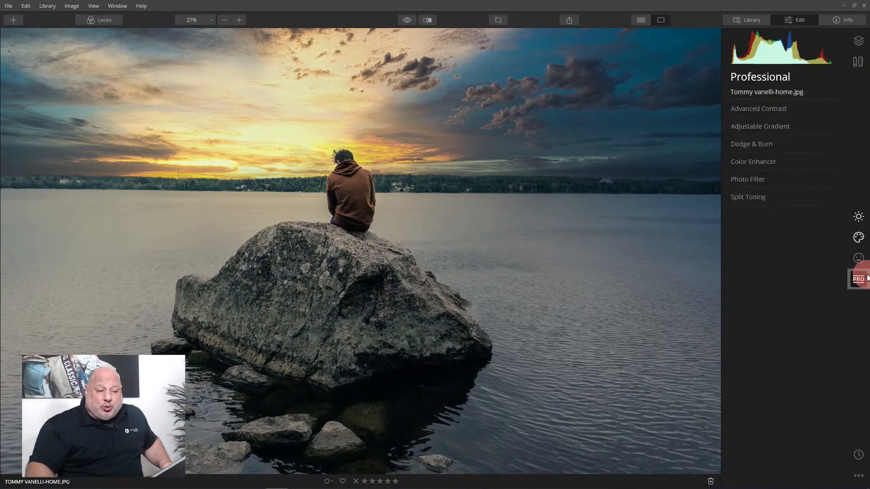
pyautogui.click(782, 127)
pyautogui.click(805, 153)
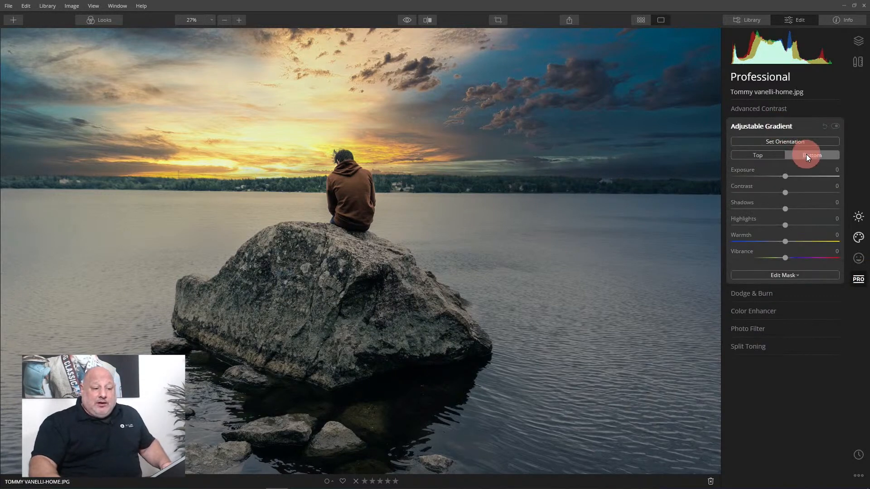
pyautogui.click(781, 180)
pyautogui.moveTo(746, 174); pyautogui.dragTo(725, 173)
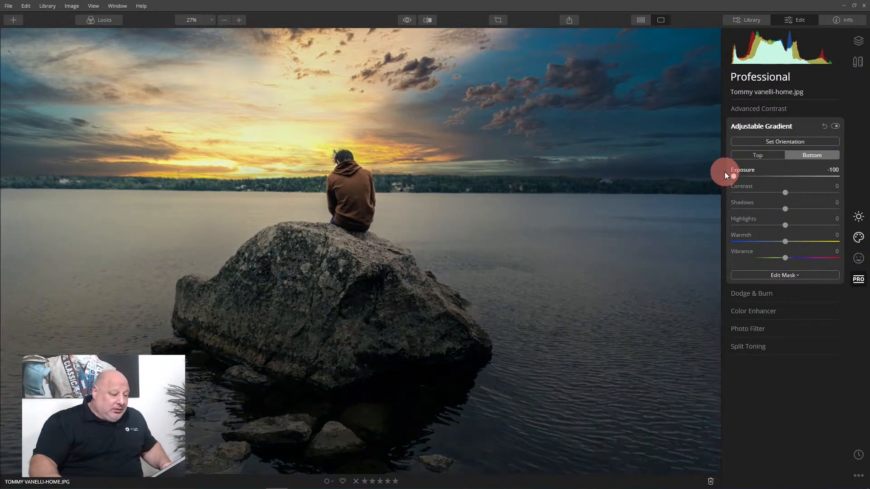
# Step: Set the bottom gradient's Shadows to -65 and Warmth to 100, and fine-tune its Vibrance and Highlights
pyautogui.click(622, 236)
pyautogui.click(622, 235)
pyautogui.click(622, 236)
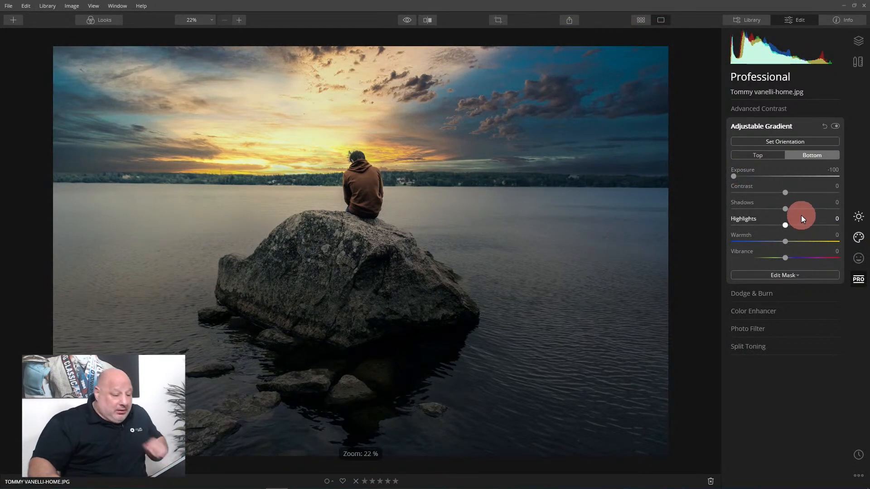
pyautogui.moveTo(793, 213); pyautogui.dragTo(751, 211)
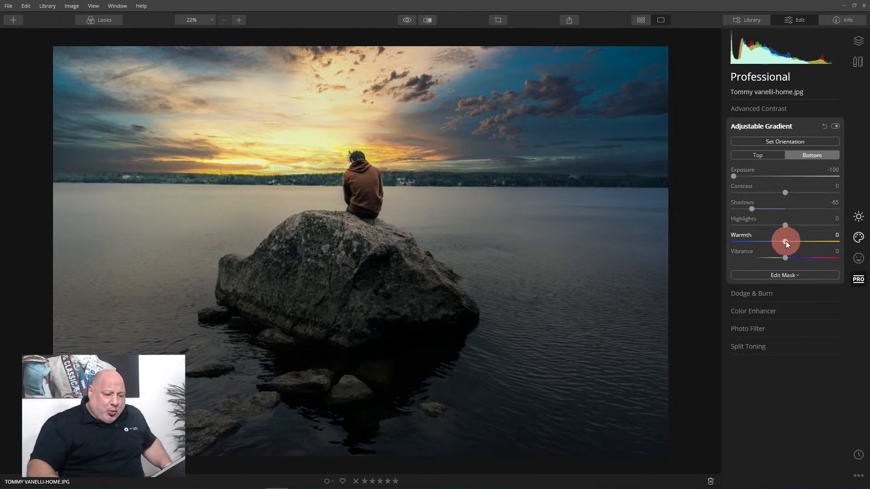
pyautogui.moveTo(785, 242); pyautogui.dragTo(798, 243)
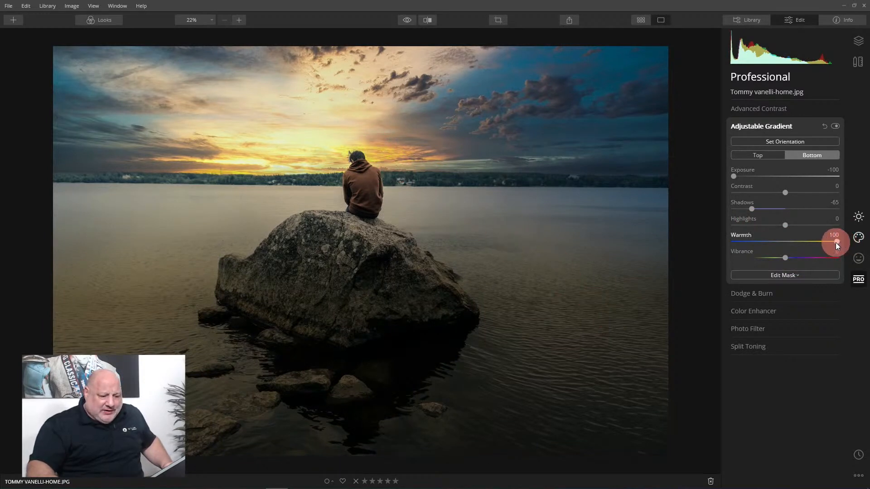
pyautogui.click(786, 258)
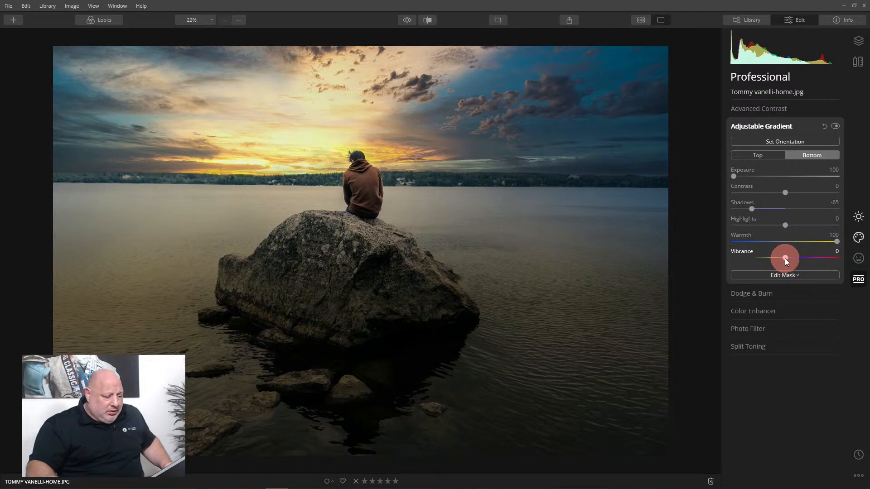
pyautogui.moveTo(786, 258)
pyautogui.mouseDown()
pyautogui.moveTo(815, 259)
pyautogui.moveTo(747, 259)
pyautogui.moveTo(794, 260)
pyautogui.mouseUp()
pyautogui.moveTo(785, 225)
pyautogui.mouseDown()
pyautogui.moveTo(793, 229)
pyautogui.moveTo(777, 225)
pyautogui.mouseUp()
# Step: Set the top gradient's Exposure to -49, Contrast to 74 and Shadows to -35, and compare the edit with the original photo
pyautogui.click(771, 151)
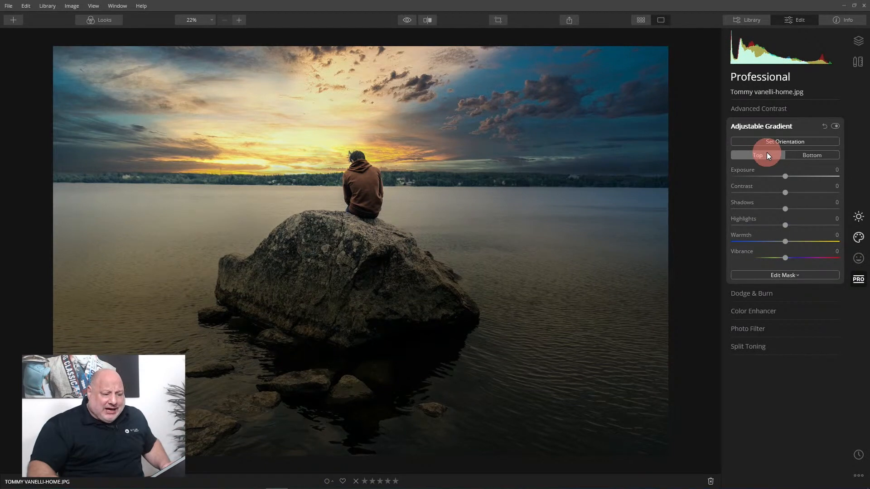
pyautogui.moveTo(784, 176); pyautogui.dragTo(761, 183)
pyautogui.moveTo(785, 192); pyautogui.dragTo(823, 198)
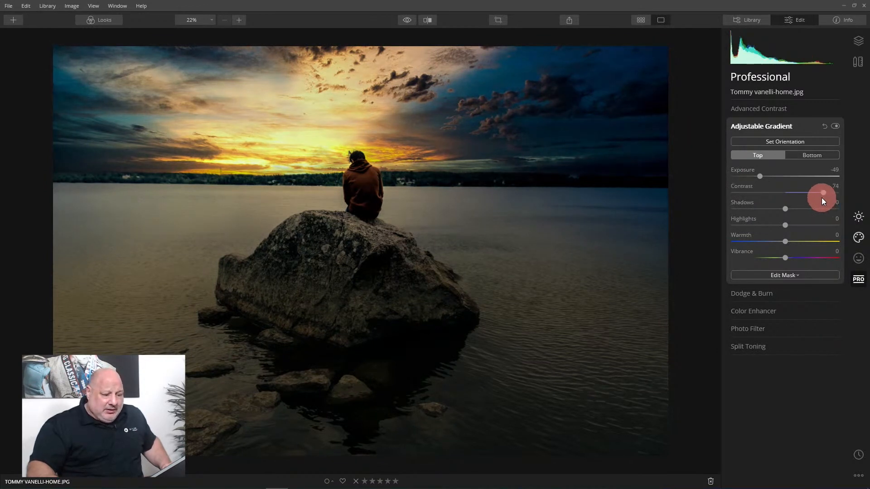
pyautogui.moveTo(789, 228); pyautogui.dragTo(790, 229)
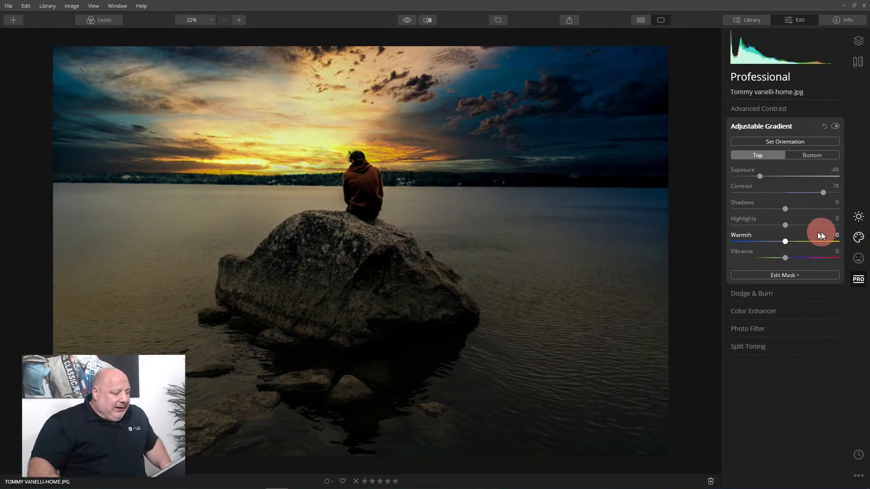
pyautogui.moveTo(786, 209); pyautogui.dragTo(768, 216)
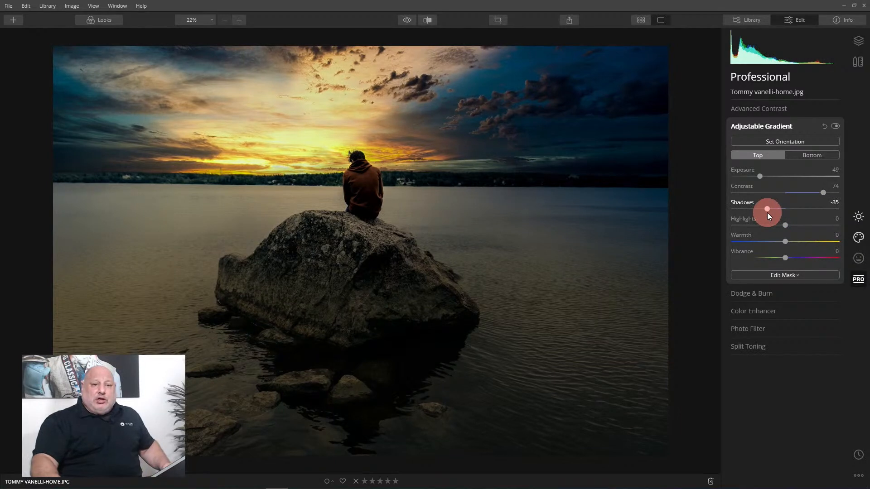
pyautogui.click(408, 20)
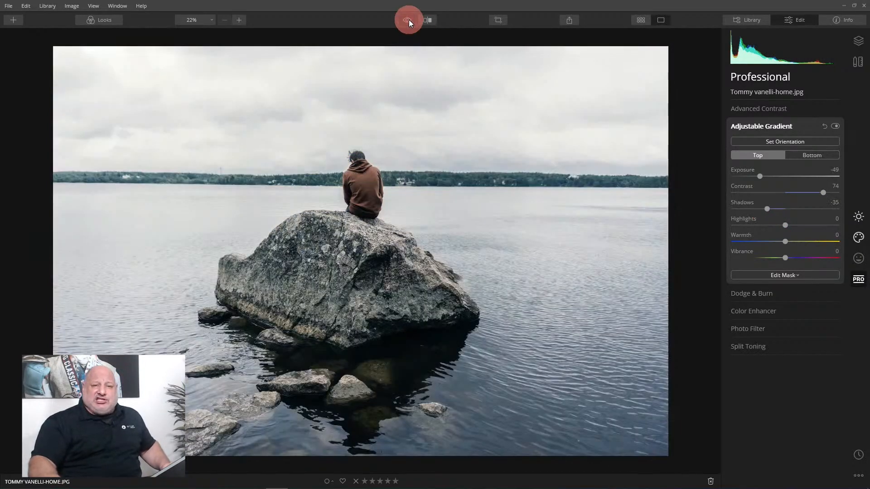
pyautogui.click(408, 20)
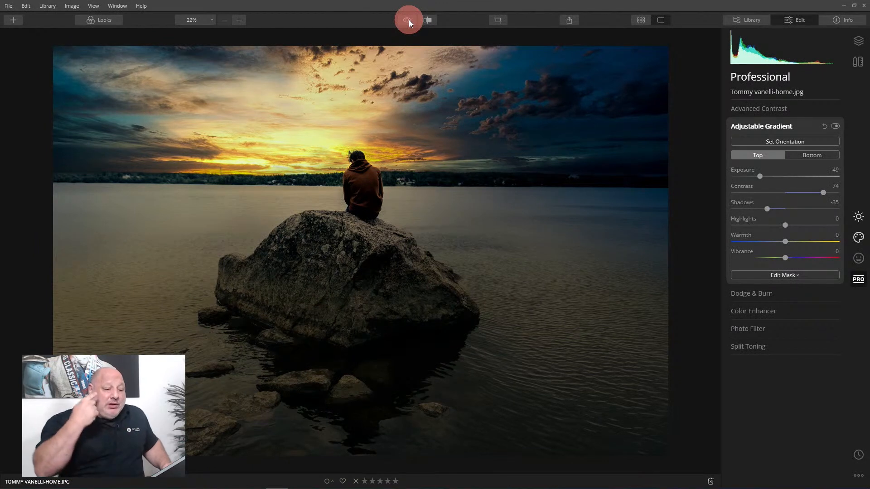
# Step: Add a vignette from the Essentials filters with Amount -100 and Size 0
pyautogui.click(859, 218)
pyautogui.click(762, 302)
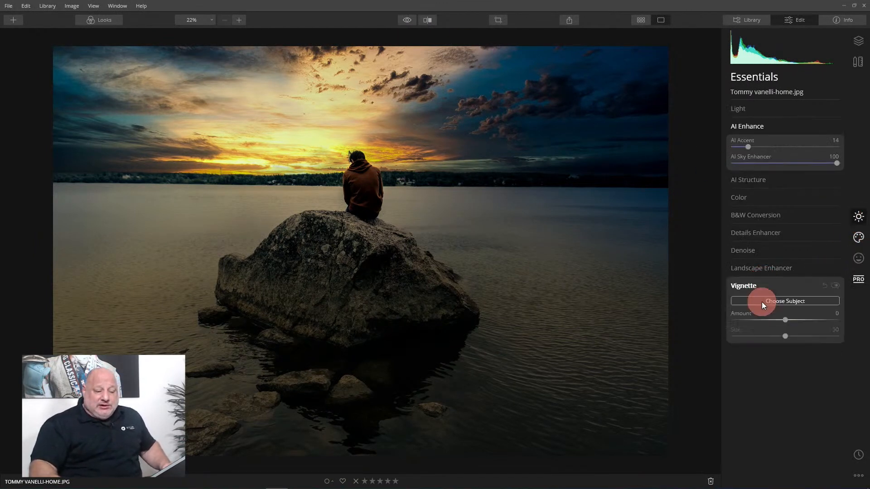
pyautogui.moveTo(790, 285); pyautogui.dragTo(725, 287)
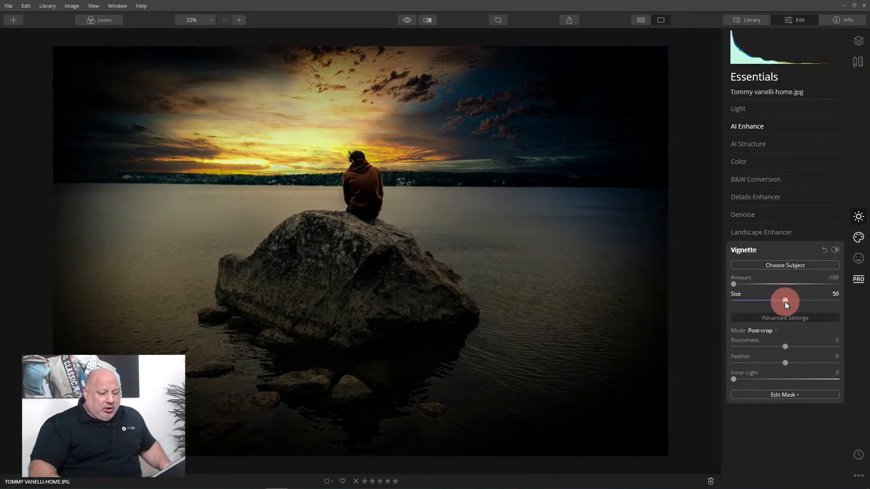
pyautogui.moveTo(786, 300); pyautogui.dragTo(707, 301)
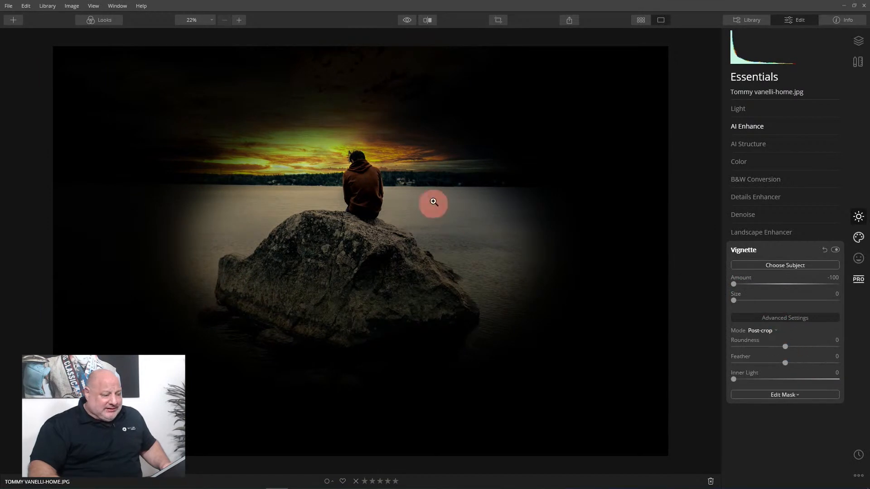
# Step: Center the vignette at the base of the seated man, where he meets the rock, and set Inner Light to 7
pyautogui.click(773, 265)
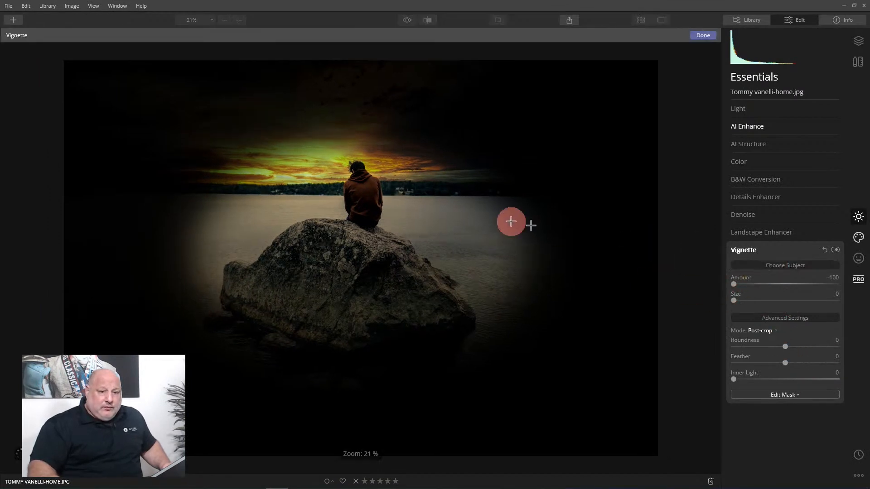
pyautogui.click(361, 187)
pyautogui.click(367, 210)
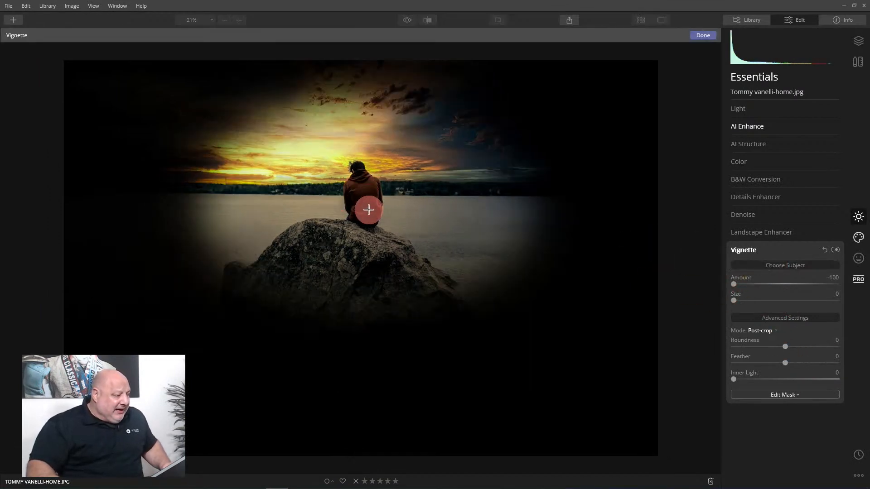
pyautogui.click(366, 225)
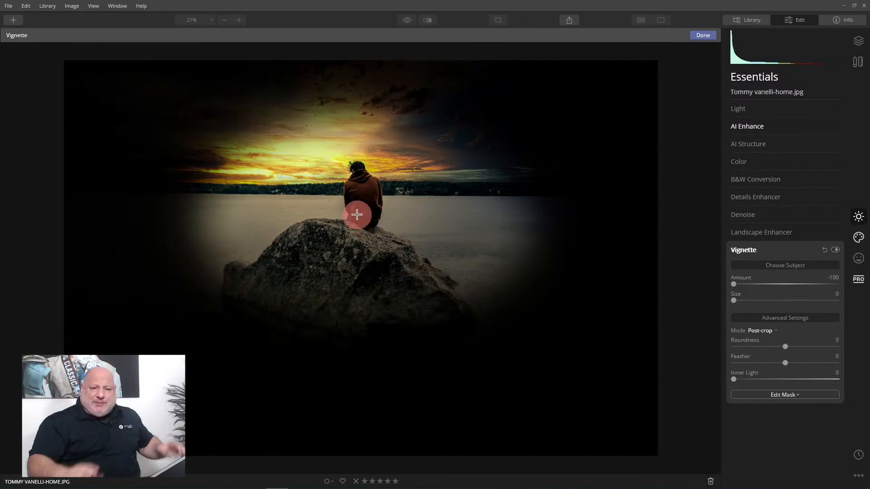
pyautogui.click(357, 214)
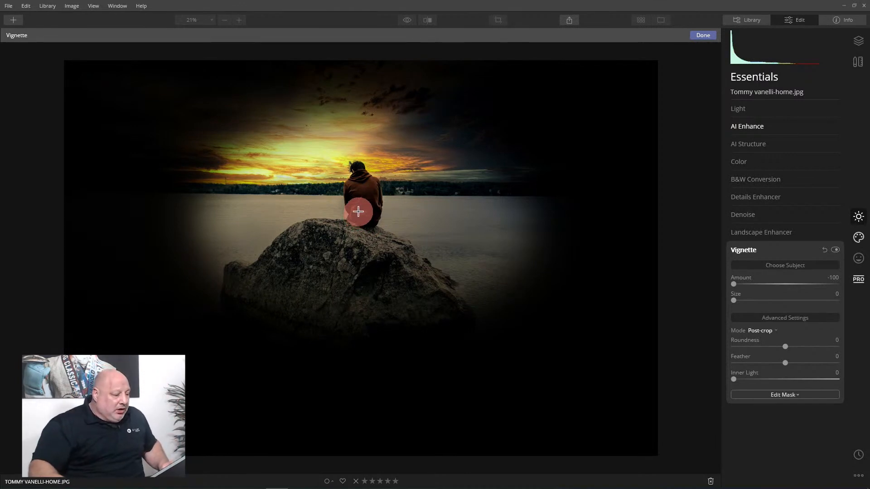
pyautogui.moveTo(358, 211)
pyautogui.mouseDown()
pyautogui.moveTo(359, 202)
pyautogui.moveTo(355, 230)
pyautogui.moveTo(365, 227)
pyautogui.mouseUp()
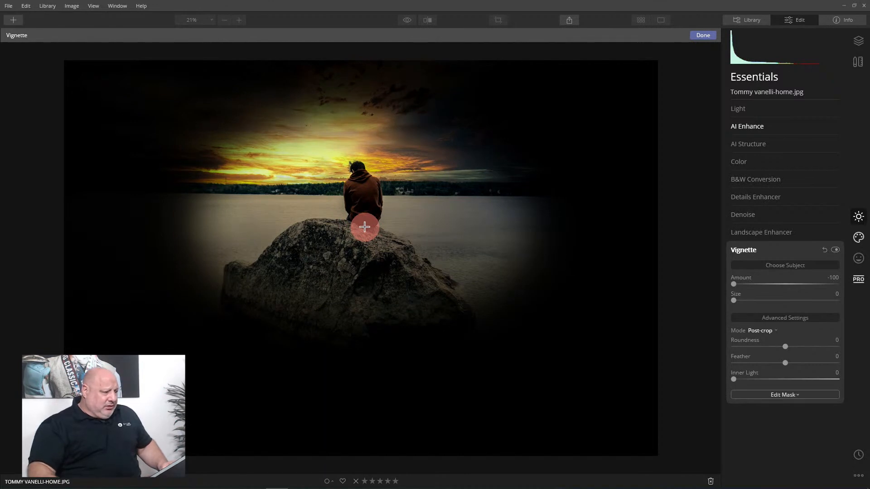
pyautogui.moveTo(735, 379); pyautogui.dragTo(743, 381)
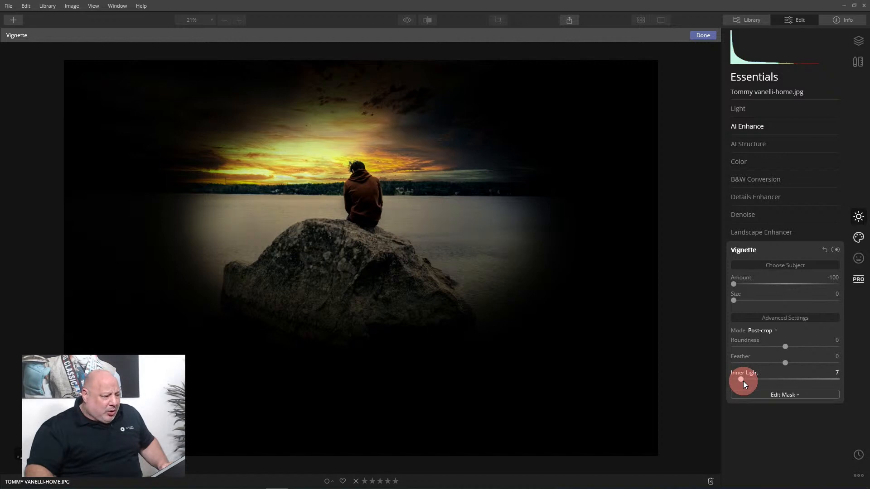
# Step: Set the vignette's Feather to 59, Size to 25 and Amount to -67, and finish placing it
pyautogui.click(785, 363)
pyautogui.moveTo(786, 362); pyautogui.dragTo(817, 373)
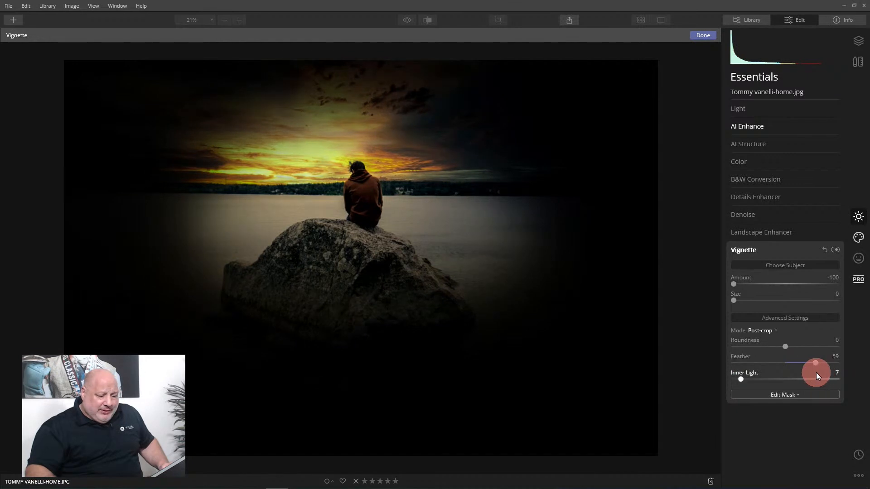
pyautogui.moveTo(738, 300); pyautogui.dragTo(763, 302)
pyautogui.click(750, 302)
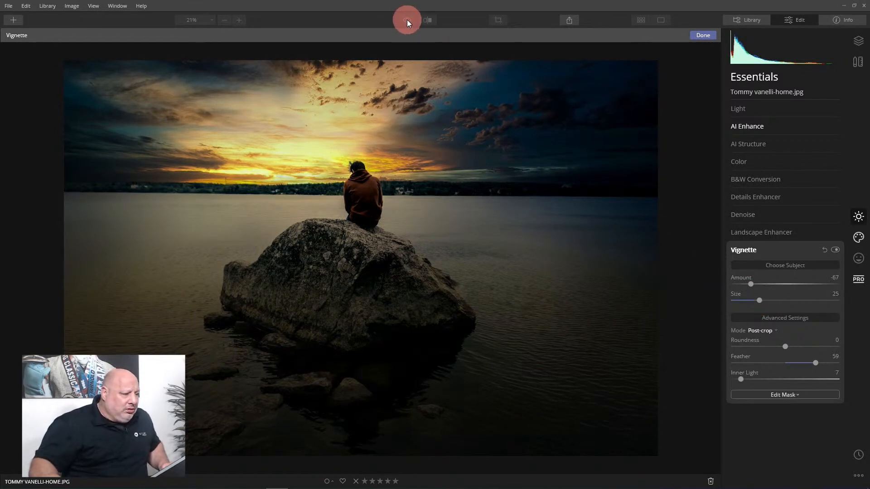
pyautogui.click(700, 36)
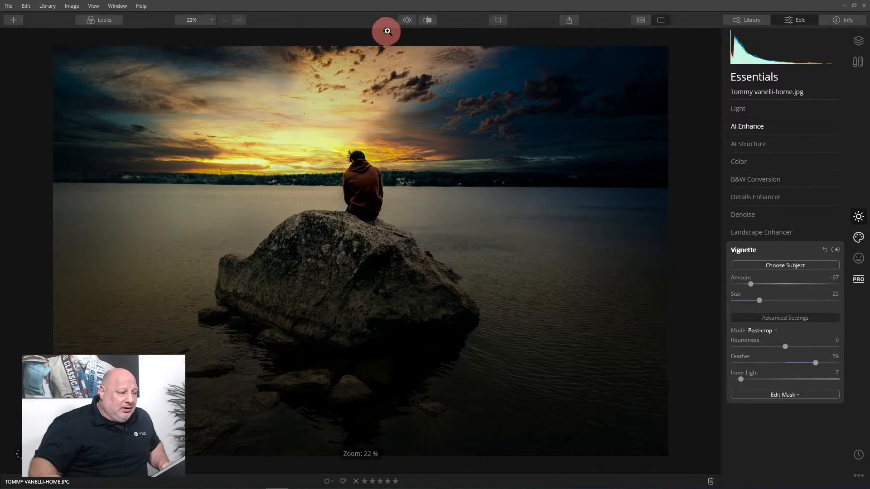
# Step: Compare the edit with the original photo and with the vignette switched off, and collapse the Vignette filter
pyautogui.click(406, 20)
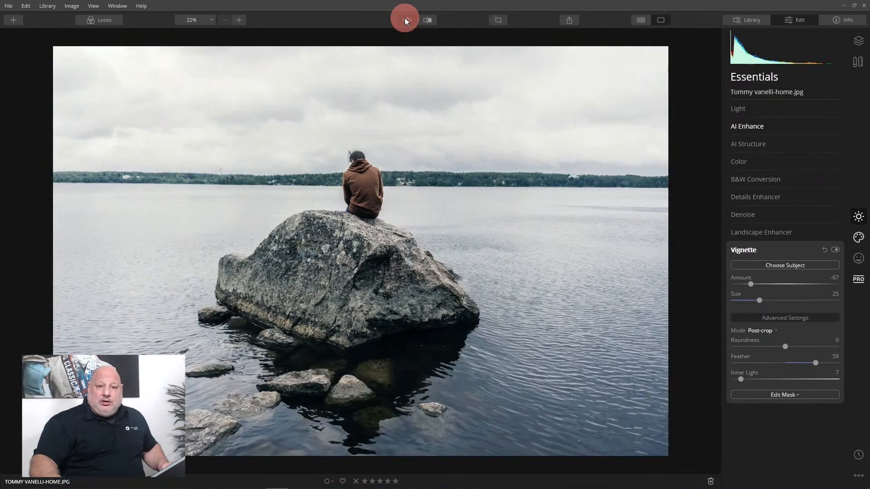
pyautogui.click(405, 20)
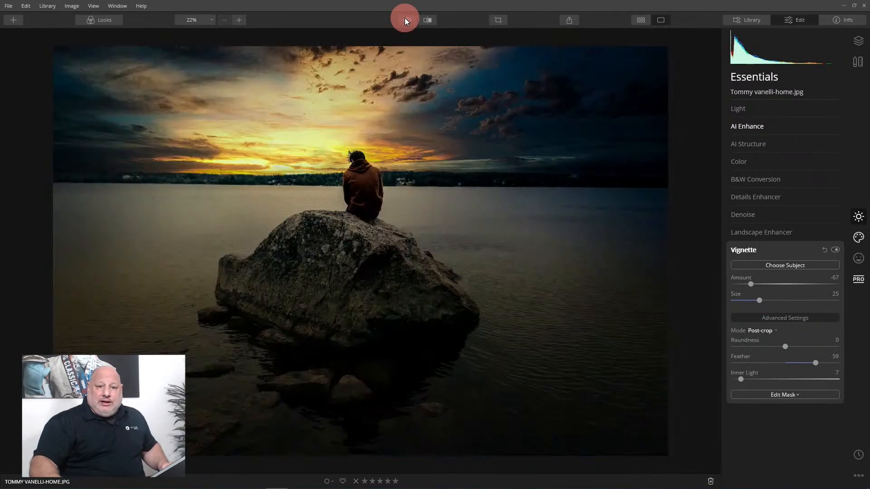
pyautogui.click(836, 251)
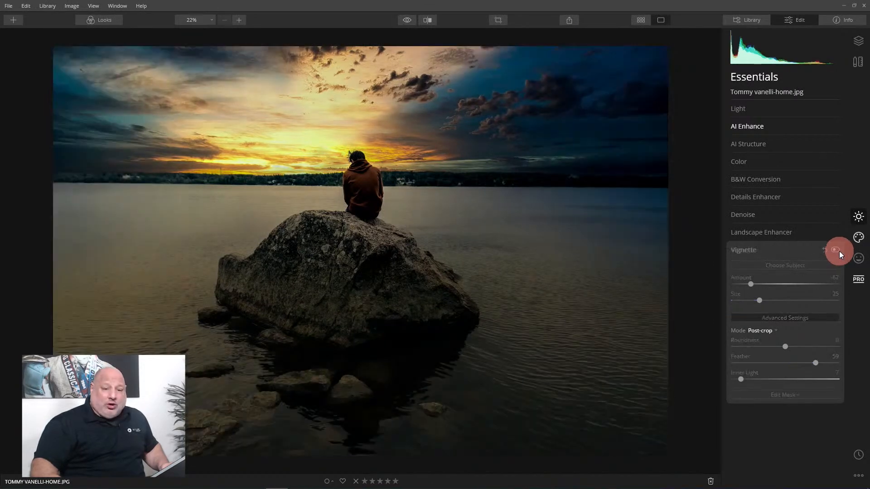
pyautogui.click(837, 251)
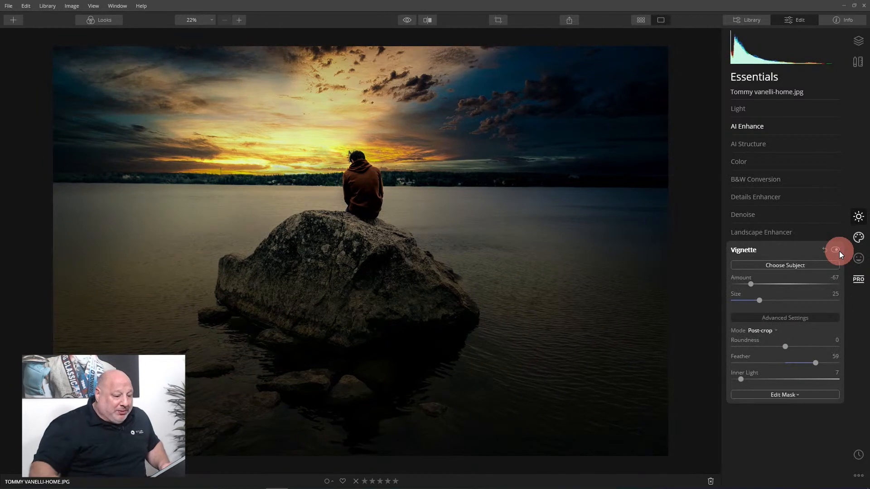
pyautogui.click(757, 251)
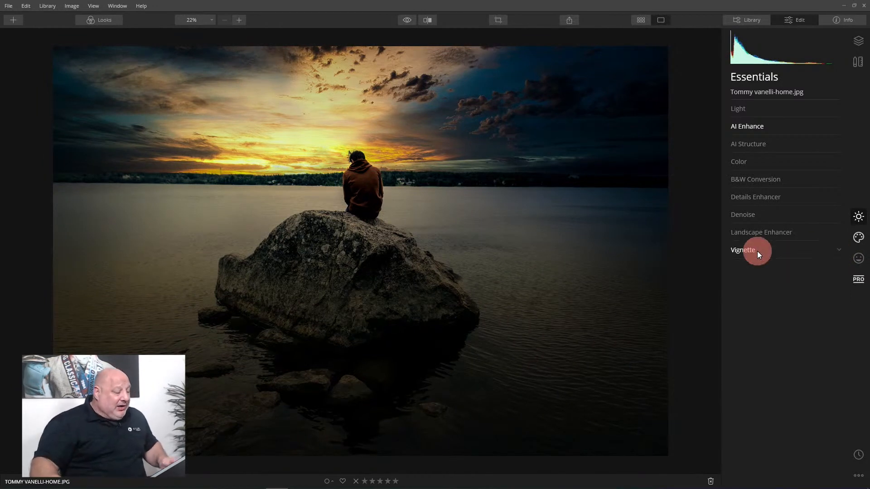
# Step: Start painting with the Dodge & Burn filter, using a Darken brush at Size 196 and Strength 27%
pyautogui.click(859, 279)
pyautogui.click(771, 127)
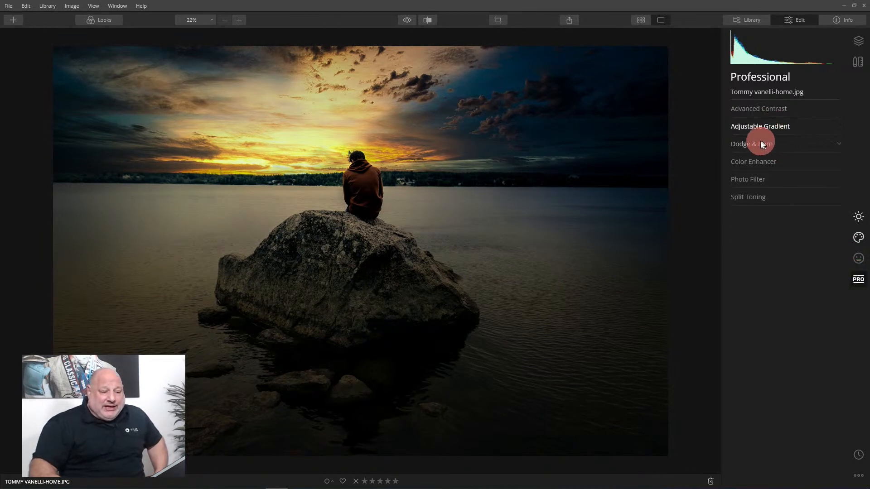
pyautogui.click(760, 143)
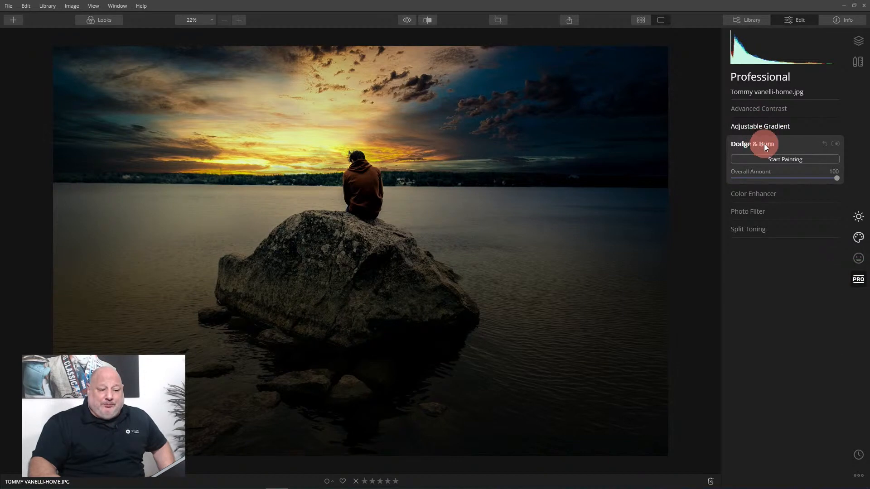
pyautogui.click(786, 160)
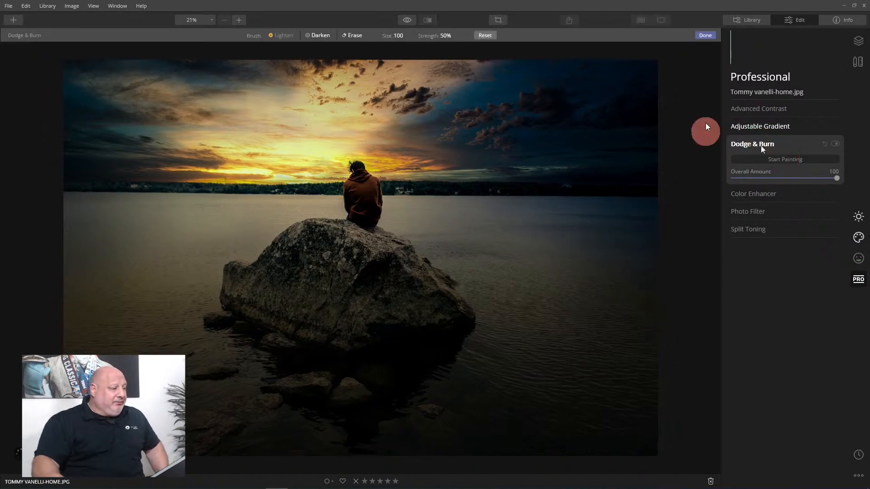
pyautogui.click(321, 35)
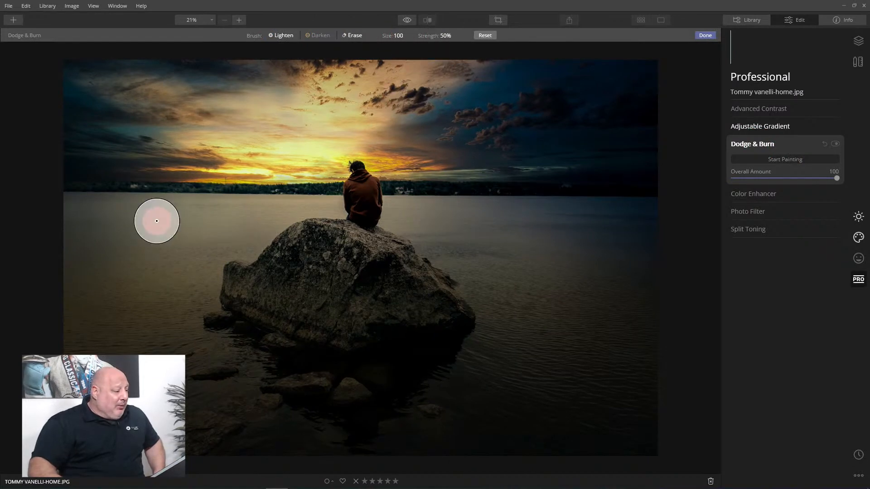
pyautogui.press(']')
pyautogui.press(']')
pyautogui.press(']')
pyautogui.press(']')
pyautogui.press(']')
pyautogui.press(']')
pyautogui.press(']')
pyautogui.press(']')
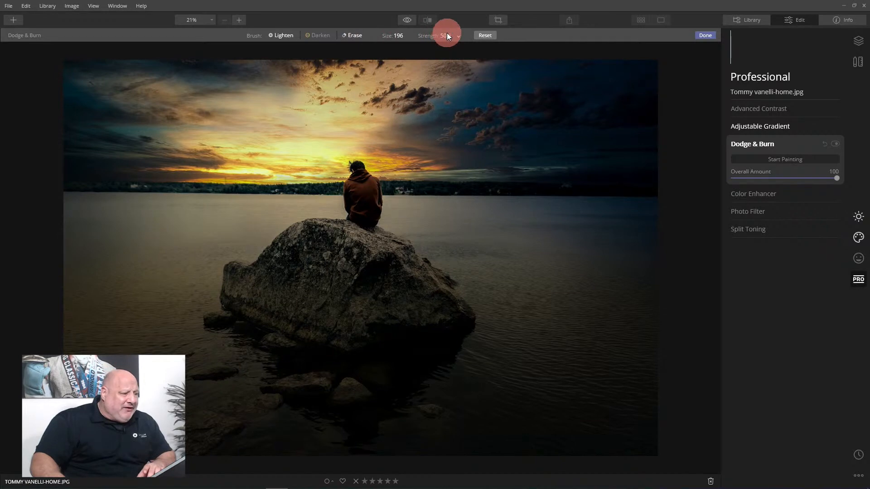
pyautogui.click(447, 35)
pyautogui.moveTo(449, 53); pyautogui.dragTo(439, 52)
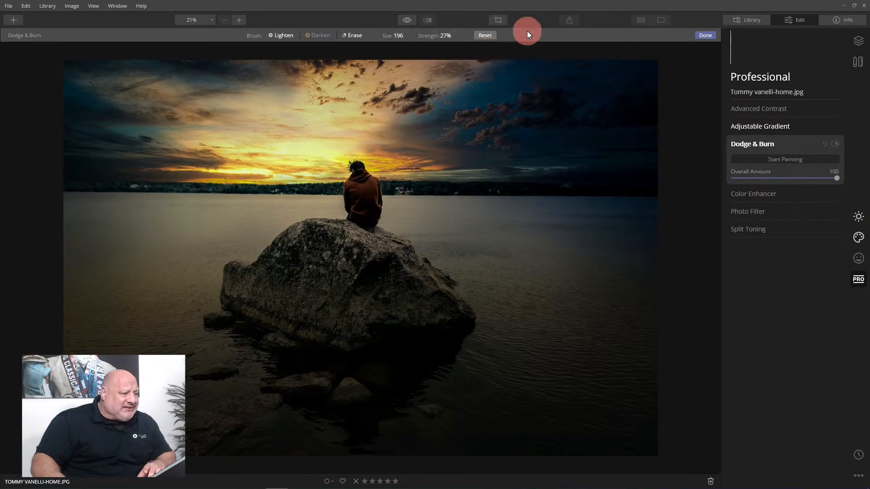
# Step: Enlarge the Darken brush to Size 292 and paint over the water and rock across the lower part of the photo
pyautogui.press(']')
pyautogui.press(']')
pyautogui.press(']')
pyautogui.press(']')
pyautogui.press(']')
pyautogui.press(']')
pyautogui.press(']')
pyautogui.press(']')
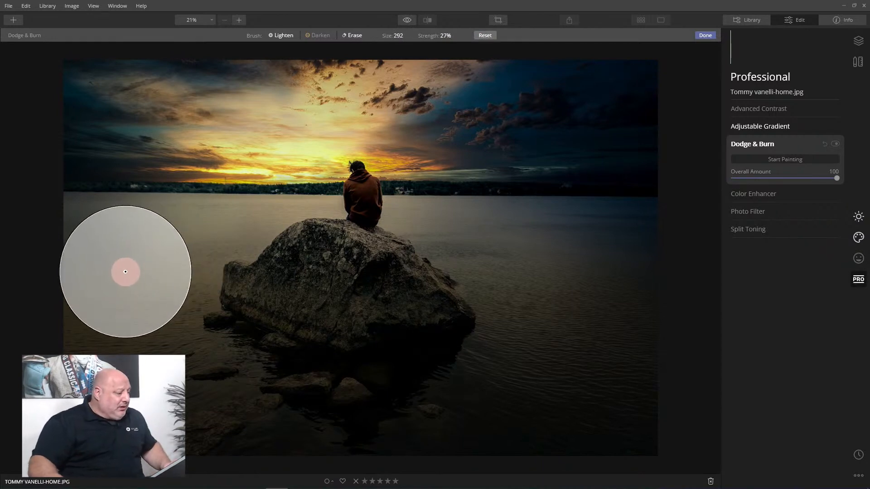
pyautogui.moveTo(128, 275)
pyautogui.mouseDown()
pyautogui.moveTo(322, 286)
pyautogui.moveTo(641, 286)
pyautogui.mouseUp()
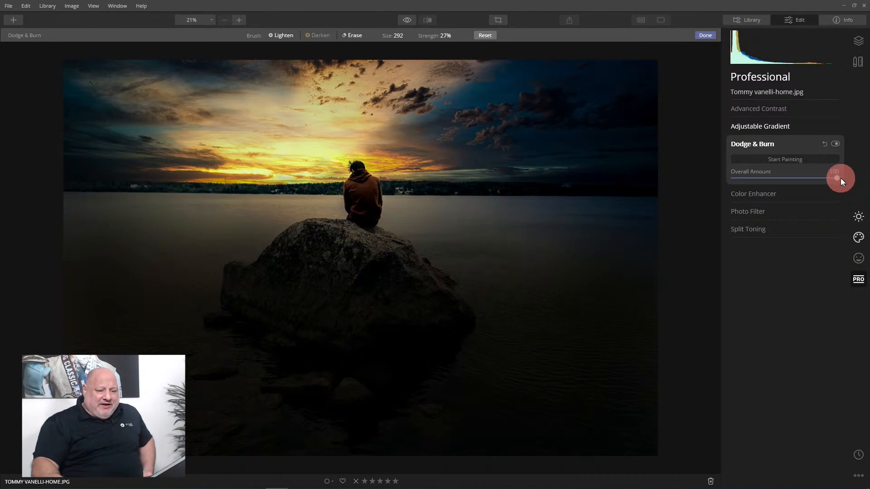
# Step: Reduce the Dodge & Burn Overall Amount to 89 and finish painting
pyautogui.moveTo(842, 178); pyautogui.dragTo(822, 176)
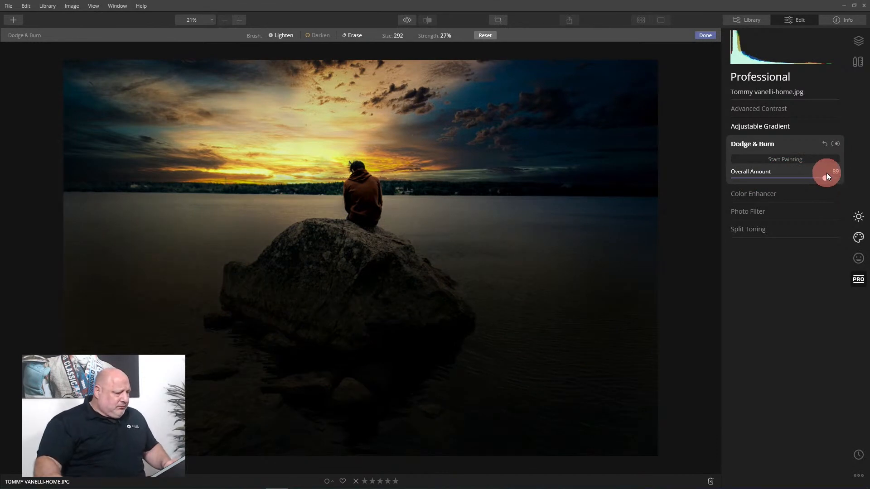
pyautogui.click(837, 149)
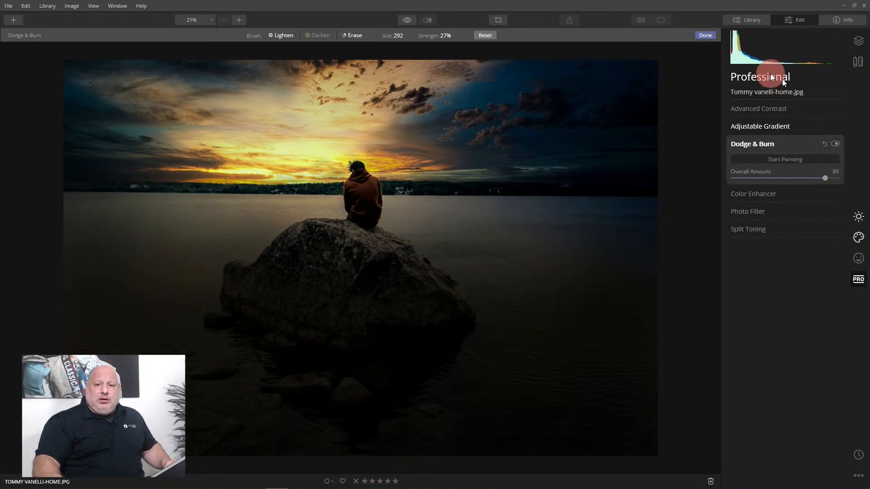
pyautogui.click(704, 35)
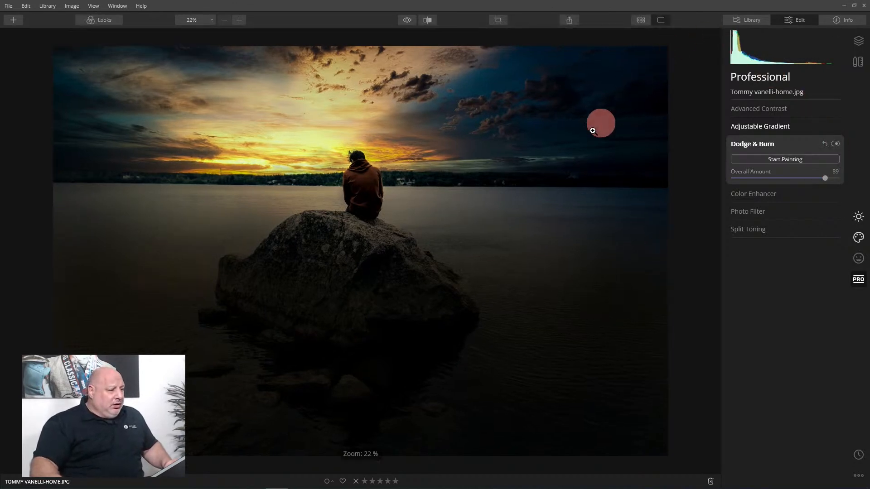
# Step: Compare the edit with the original photo and with the Dodge & Burn darkening switched off
pyautogui.click(406, 21)
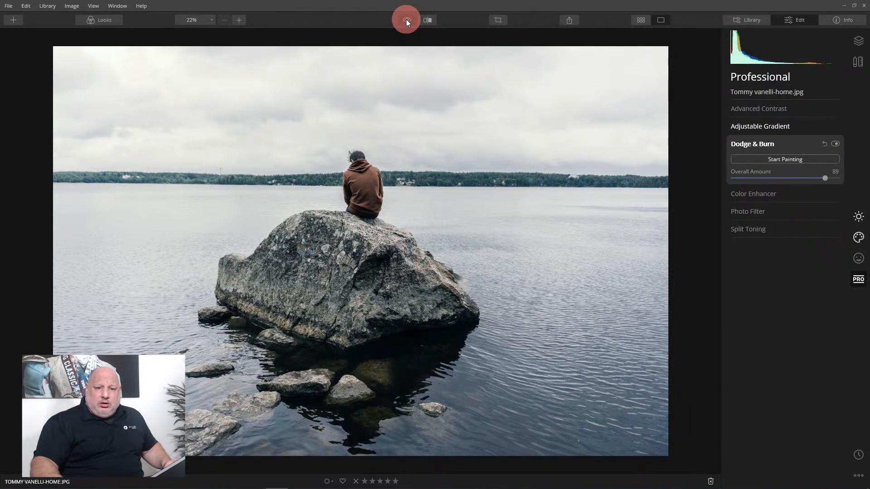
pyautogui.click(407, 20)
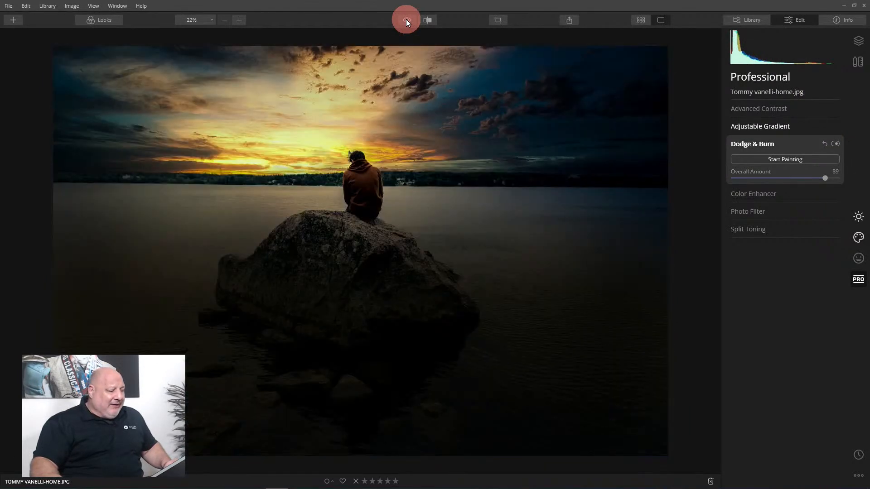
pyautogui.click(835, 143)
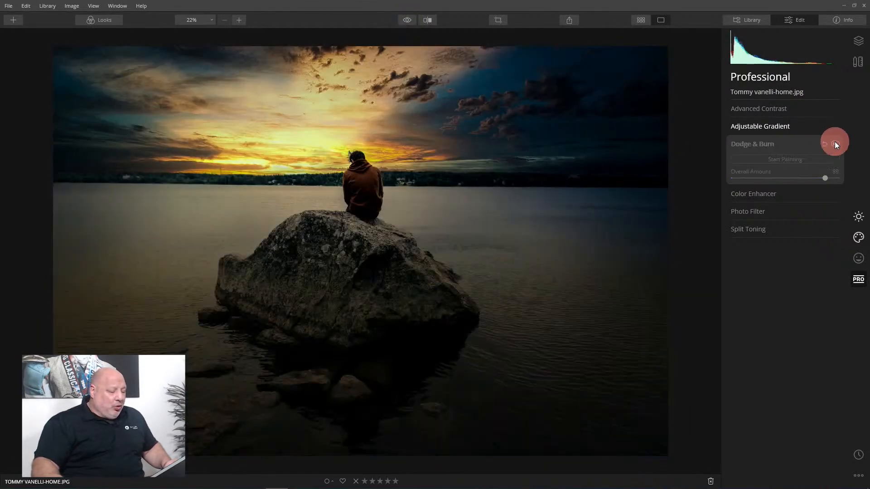
pyautogui.click(835, 144)
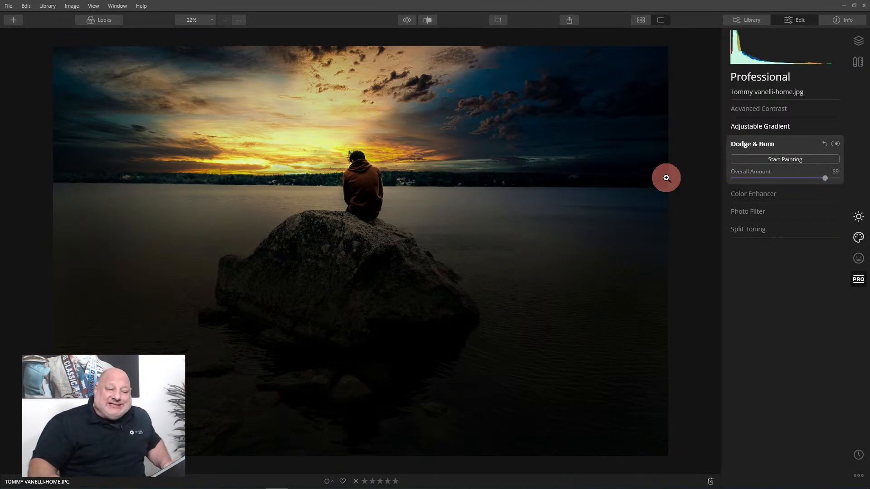
pyautogui.click(790, 158)
pyautogui.click(319, 36)
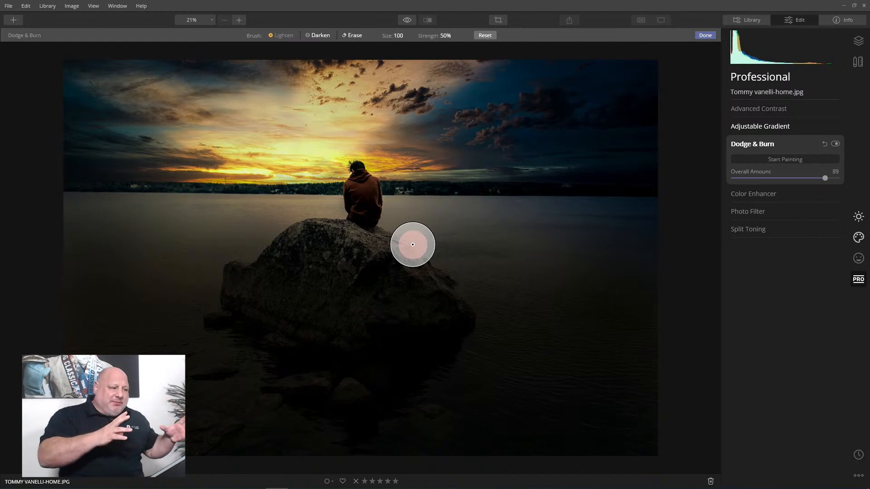
pyautogui.click(702, 38)
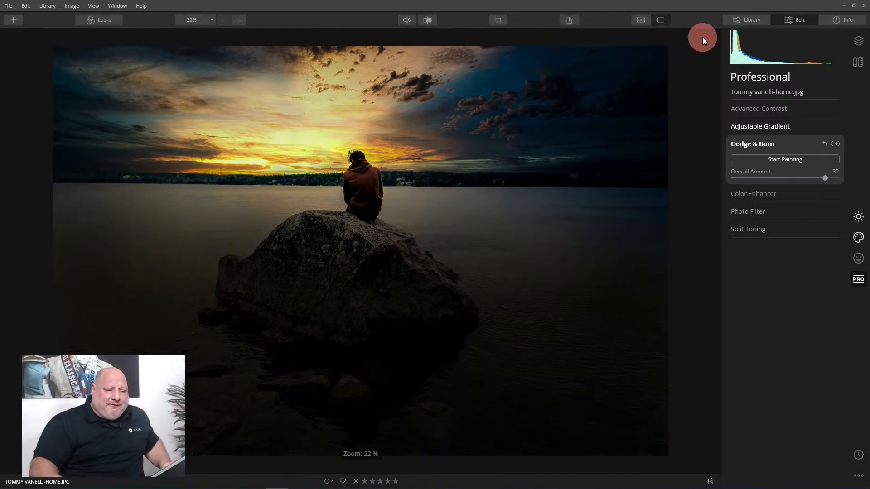
# Step: Add a new adjustment layer above the photo
pyautogui.click(859, 41)
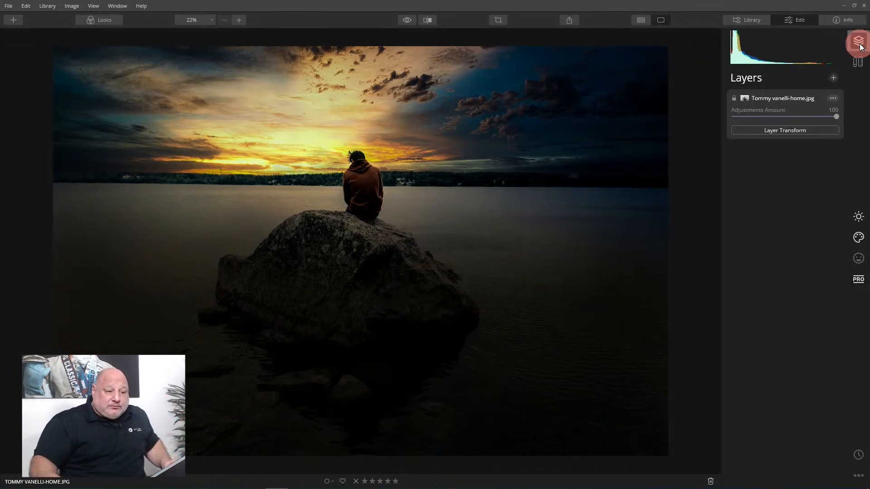
pyautogui.click(834, 78)
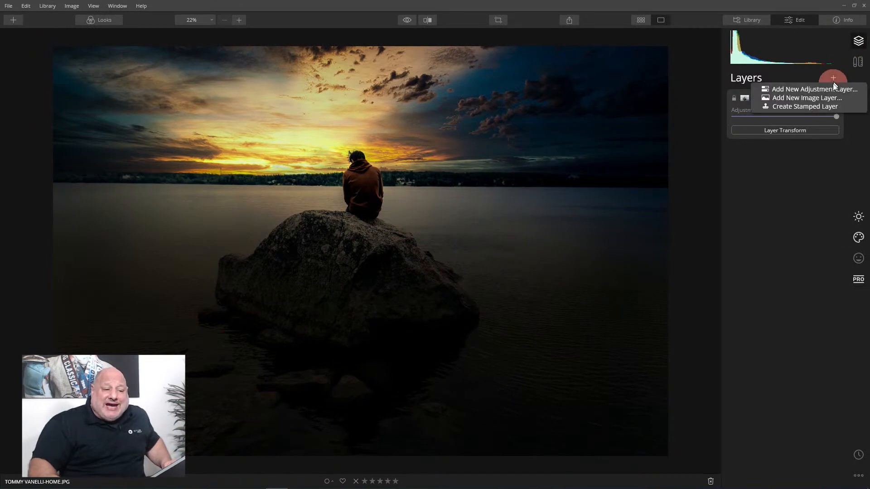
pyautogui.click(832, 86)
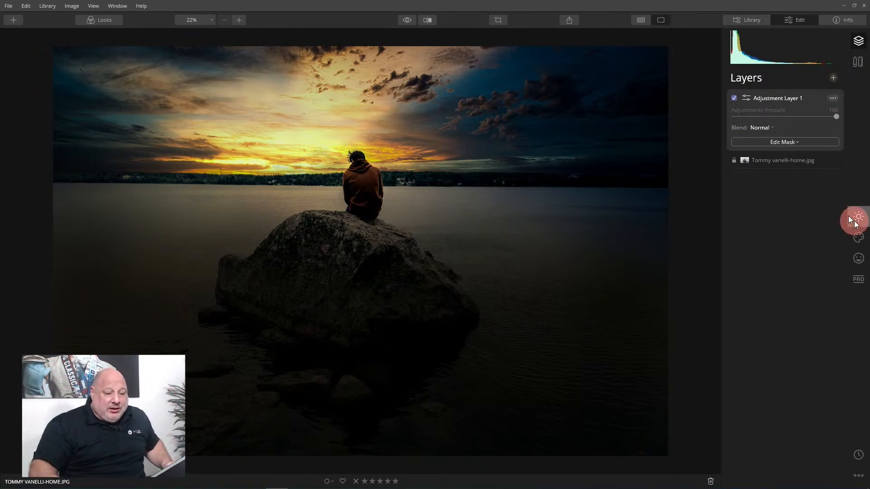
# Step: Lighten the seated man on the adjustment layer with a Dodge & Burn Lighten brush at Size 52 and Strength 50%
pyautogui.click(858, 237)
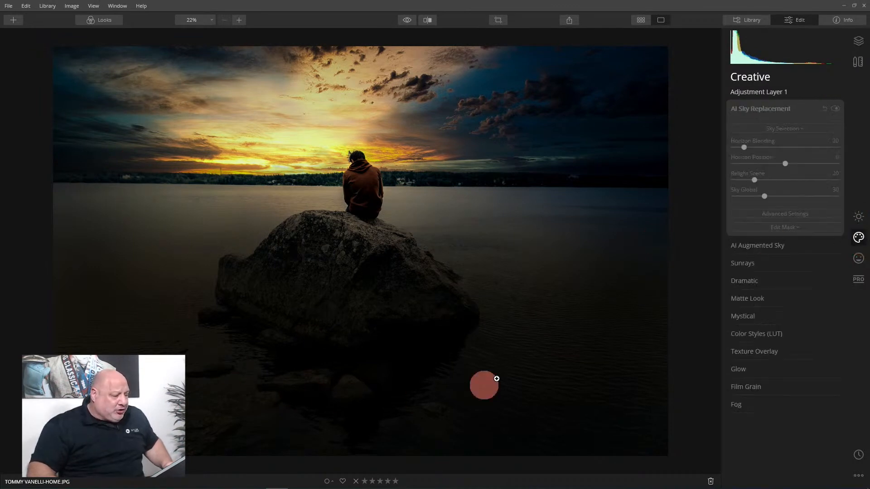
pyautogui.click(859, 281)
pyautogui.click(787, 158)
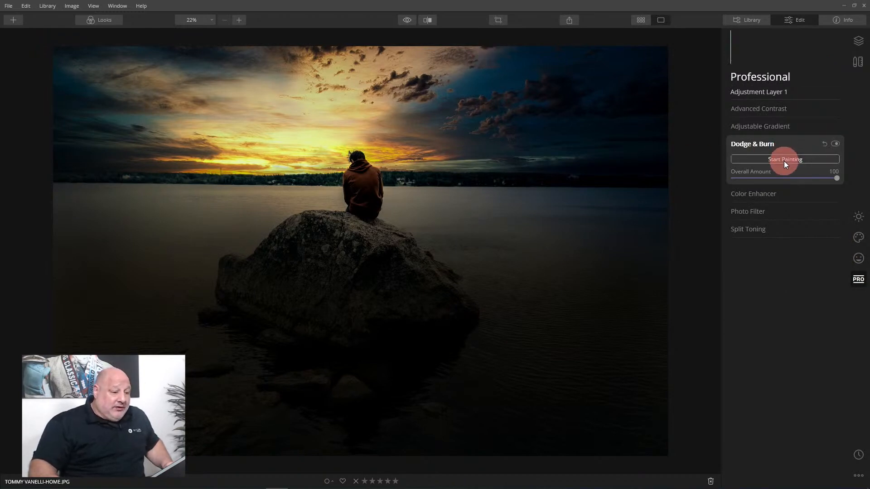
pyautogui.click(784, 162)
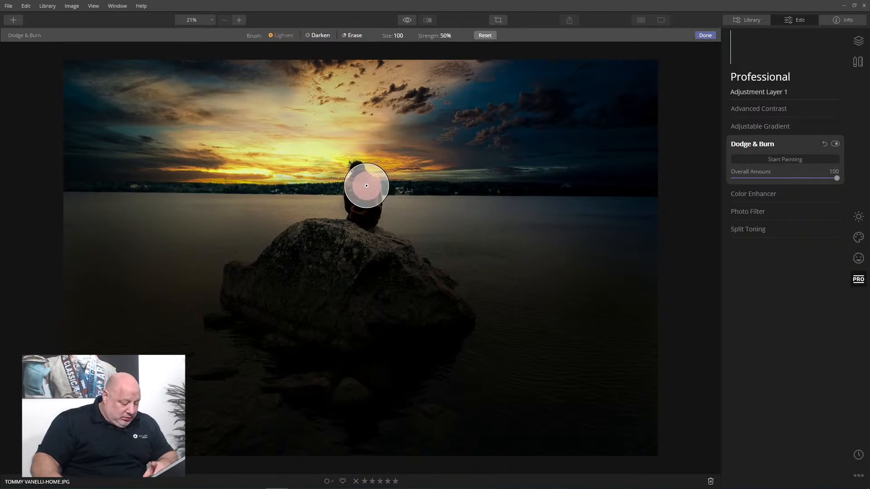
pyautogui.press('[')
pyautogui.press('[')
pyautogui.press('[')
pyautogui.press('[')
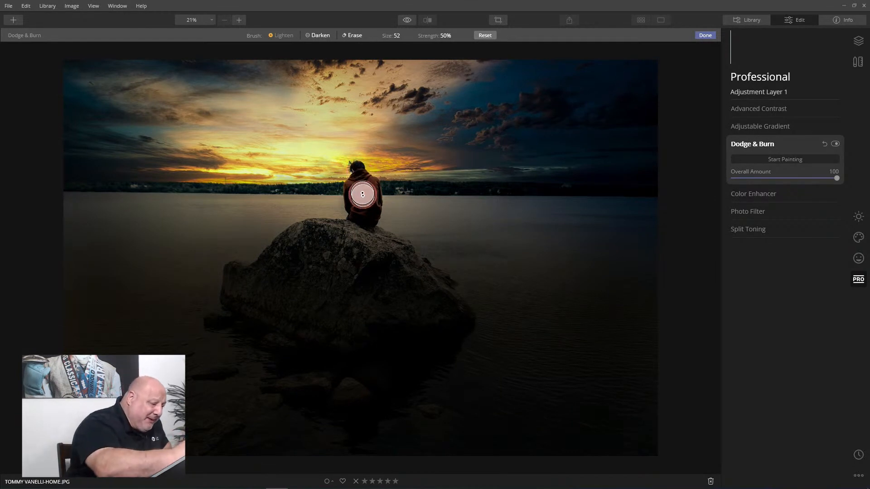
pyautogui.moveTo(361, 206)
pyautogui.mouseDown()
pyautogui.moveTo(368, 185)
pyautogui.moveTo(363, 220)
pyautogui.moveTo(357, 178)
pyautogui.moveTo(358, 235)
pyautogui.moveTo(362, 196)
pyautogui.moveTo(374, 229)
pyautogui.moveTo(367, 207)
pyautogui.moveTo(353, 218)
pyautogui.moveTo(360, 179)
pyautogui.moveTo(377, 231)
pyautogui.moveTo(363, 170)
pyautogui.moveTo(357, 163)
pyautogui.moveTo(357, 199)
pyautogui.moveTo(352, 171)
pyautogui.moveTo(375, 218)
pyautogui.moveTo(365, 174)
pyautogui.mouseUp()
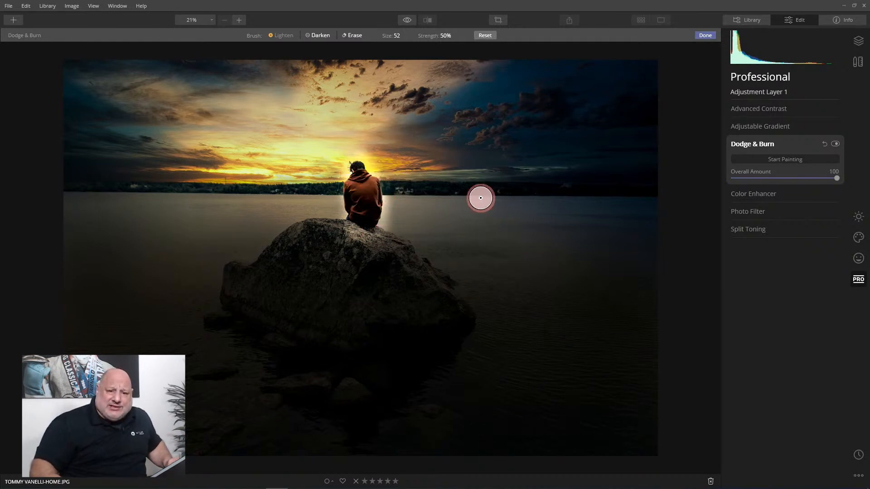
# Step: Erase the bright halo around the seated man with the Erase brush at Size 76
pyautogui.click(352, 33)
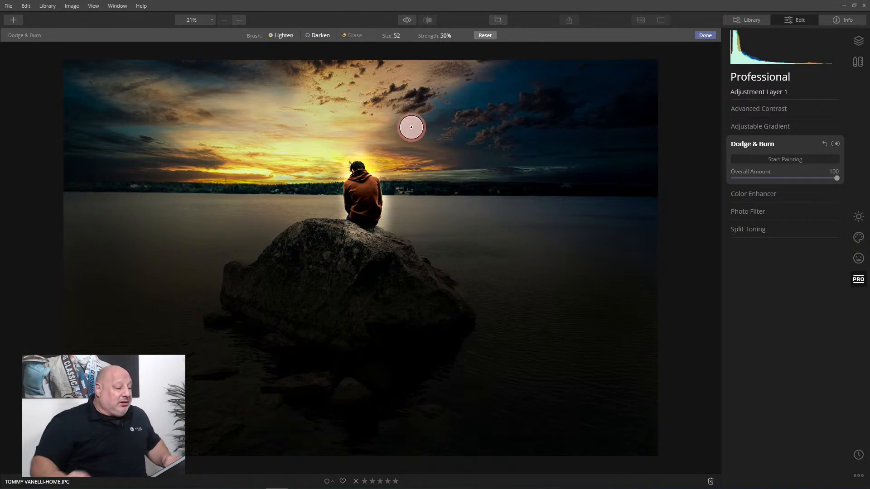
pyautogui.press(']')
pyautogui.press(']')
pyautogui.press(']')
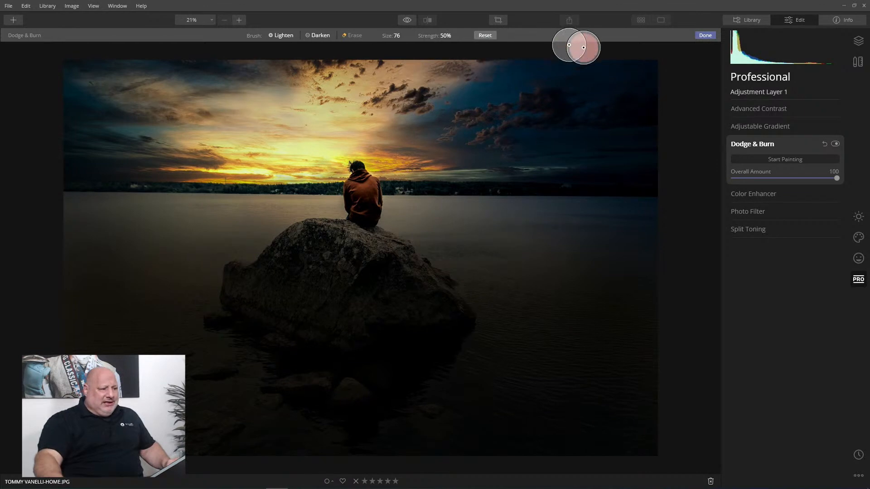
# Step: Compare the photo with the adjustment layer's Dodge & Burn effect switched off and on
pyautogui.click(838, 144)
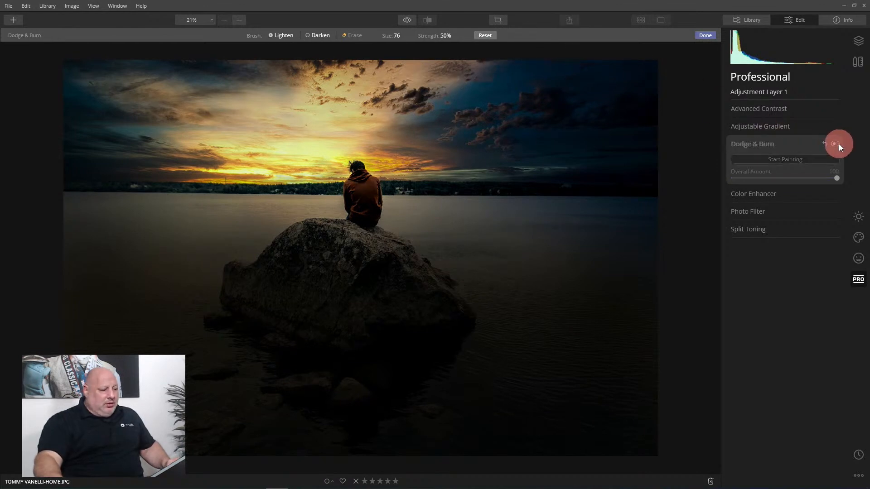
pyautogui.click(838, 144)
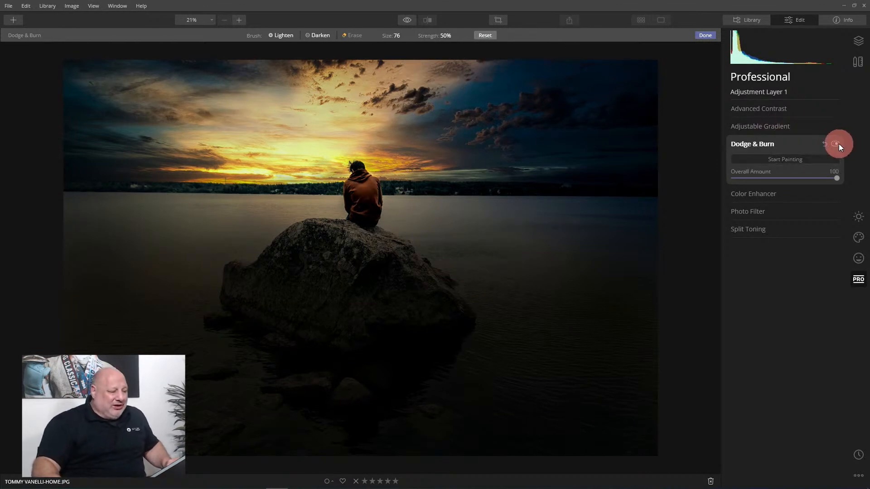
pyautogui.click(839, 144)
pyautogui.click(839, 144)
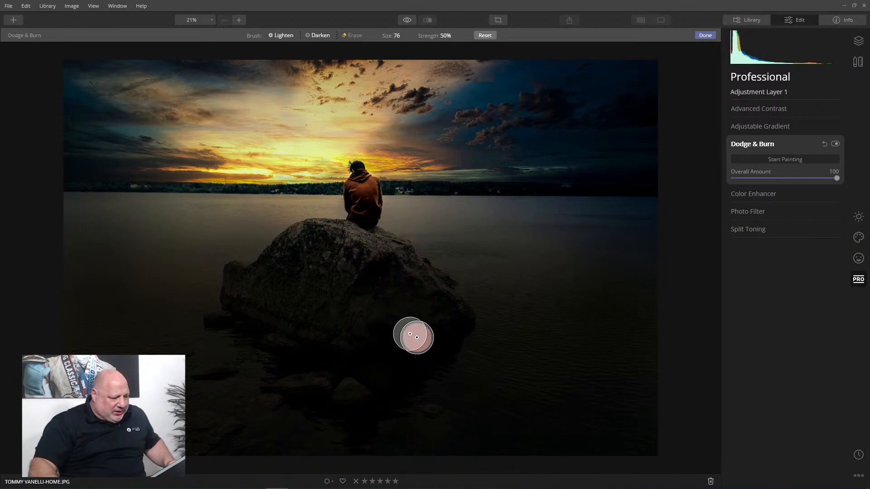
# Step: Lighten the rock below the seated man with a Dodge & Burn Lighten brush at Size 112 and Strength 50%, and finish painting
pyautogui.click(317, 32)
pyautogui.click(280, 36)
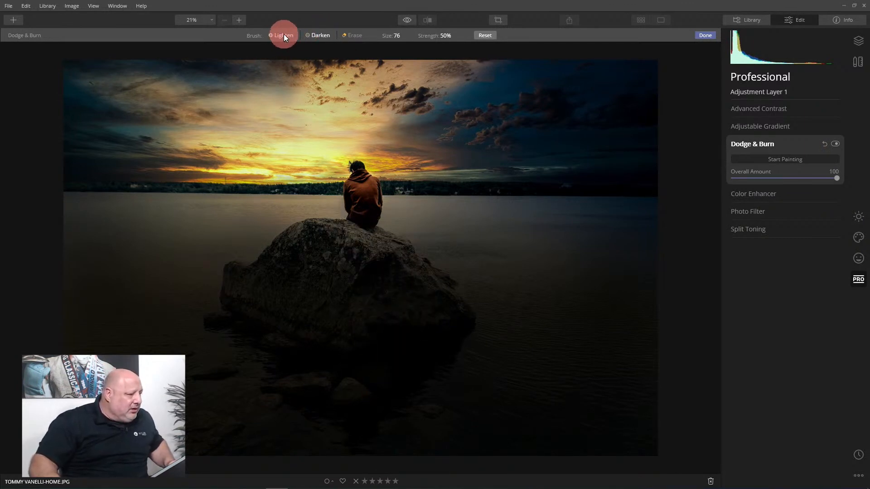
pyautogui.press(']')
pyautogui.press(']')
pyautogui.press(']')
pyautogui.press(']')
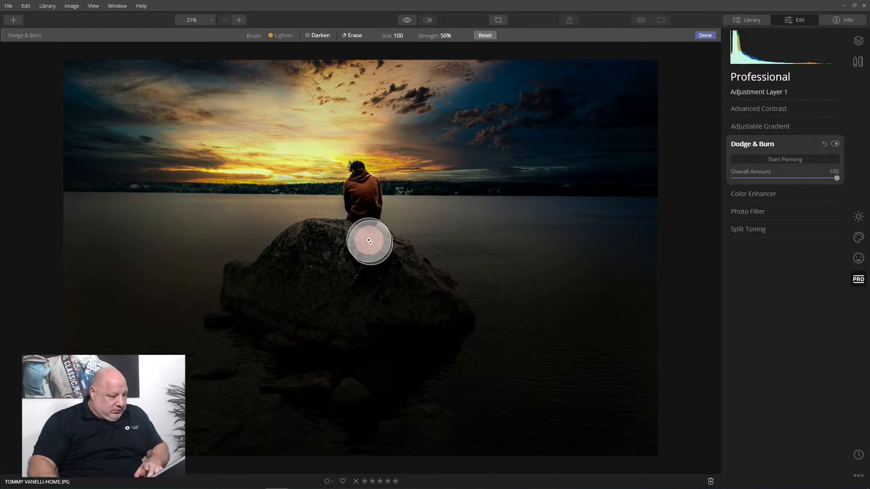
pyautogui.moveTo(369, 242)
pyautogui.mouseDown()
pyautogui.moveTo(351, 237)
pyautogui.moveTo(372, 238)
pyautogui.moveTo(394, 256)
pyautogui.moveTo(385, 281)
pyautogui.moveTo(404, 330)
pyautogui.mouseUp()
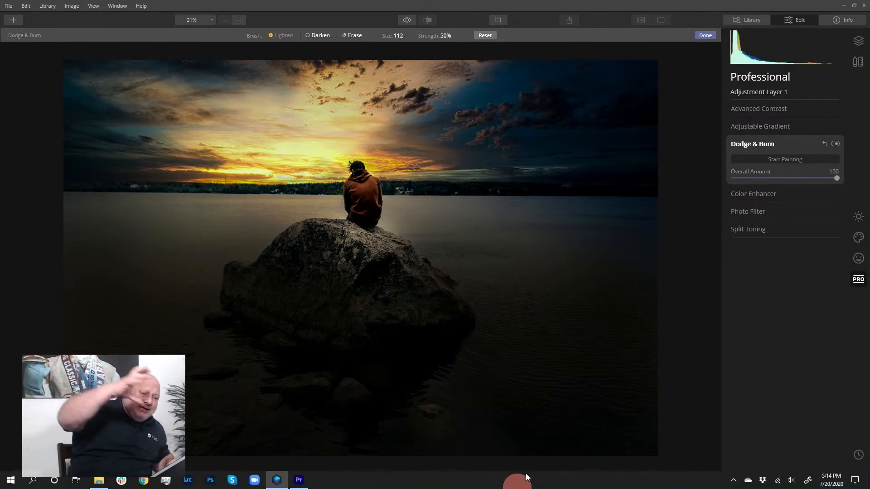
pyautogui.click(351, 35)
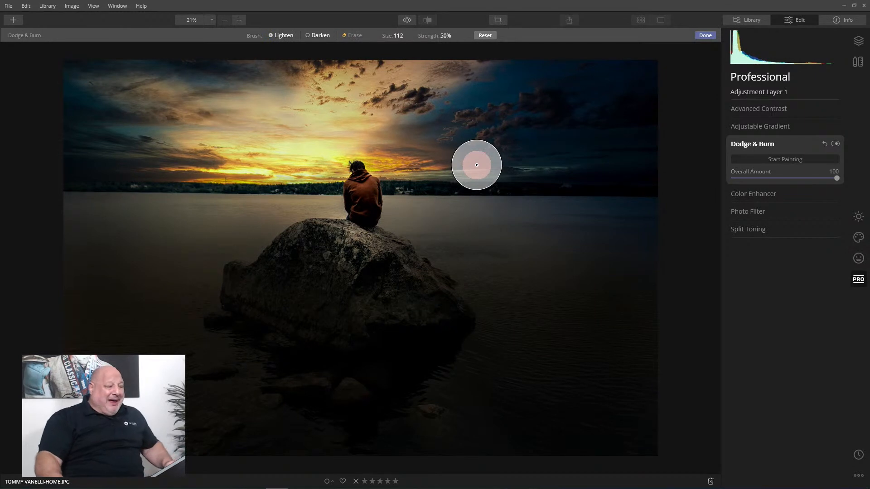
pyautogui.click(703, 36)
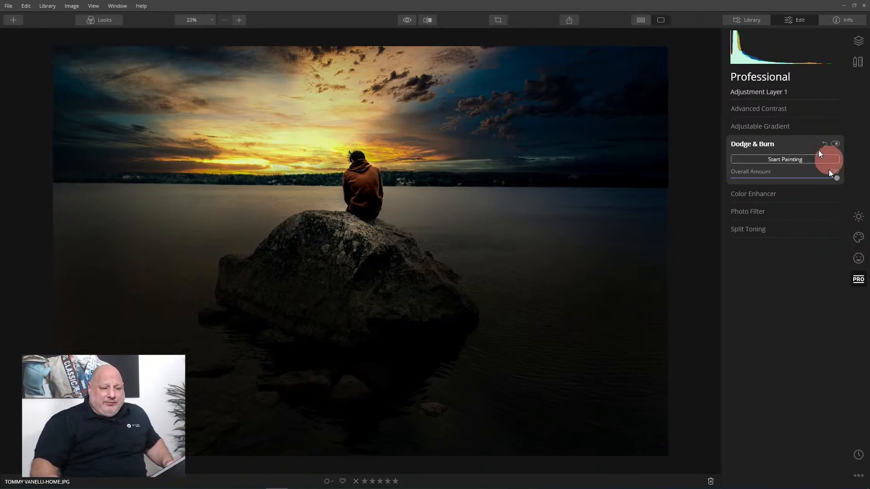
# Step: Apply AI Structure to the adjustment layer with Amount 24 and Boost 22
pyautogui.click(858, 216)
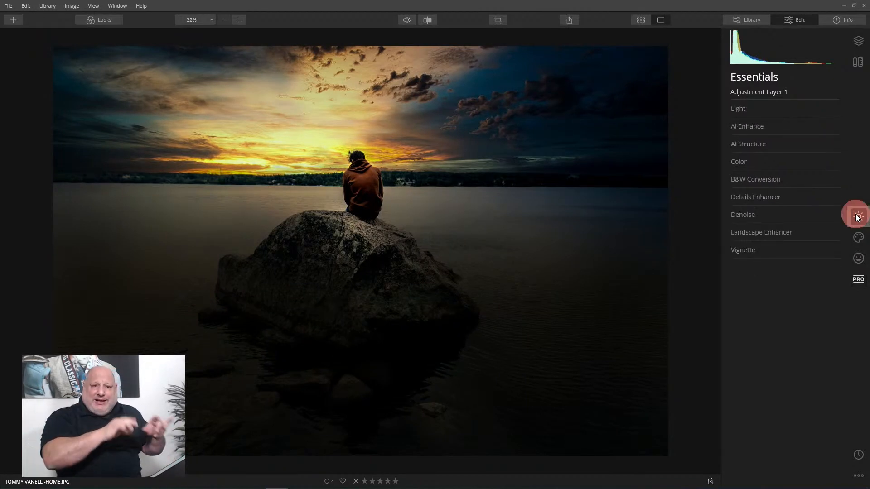
pyautogui.click(789, 145)
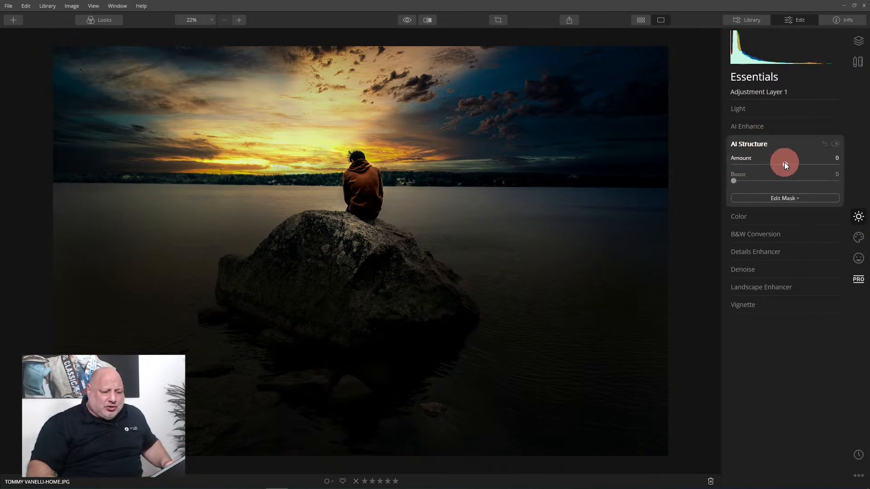
pyautogui.moveTo(786, 165); pyautogui.dragTo(806, 164)
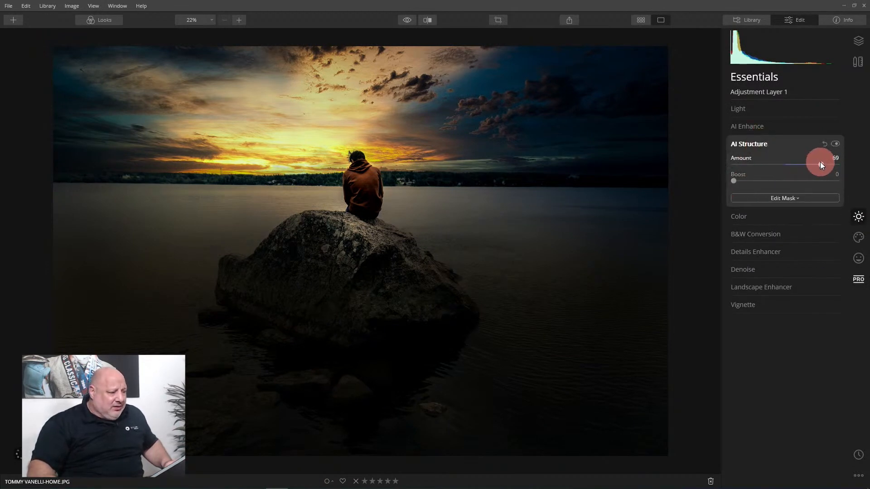
pyautogui.moveTo(820, 162)
pyautogui.mouseDown()
pyautogui.moveTo(788, 164)
pyautogui.moveTo(817, 170)
pyautogui.mouseUp()
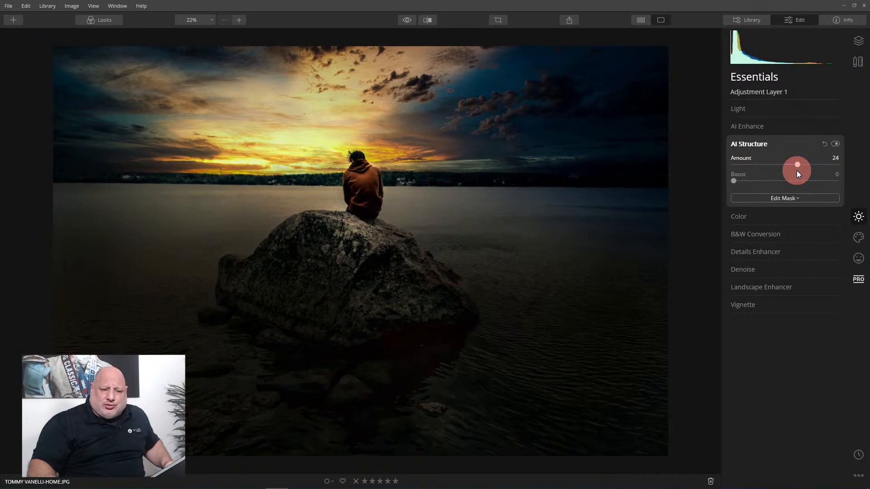
pyautogui.moveTo(733, 180); pyautogui.dragTo(759, 176)
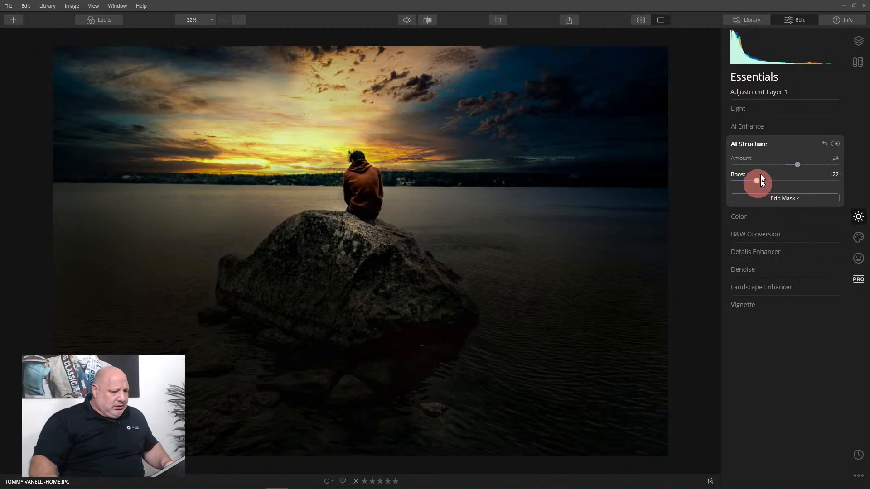
pyautogui.click(758, 146)
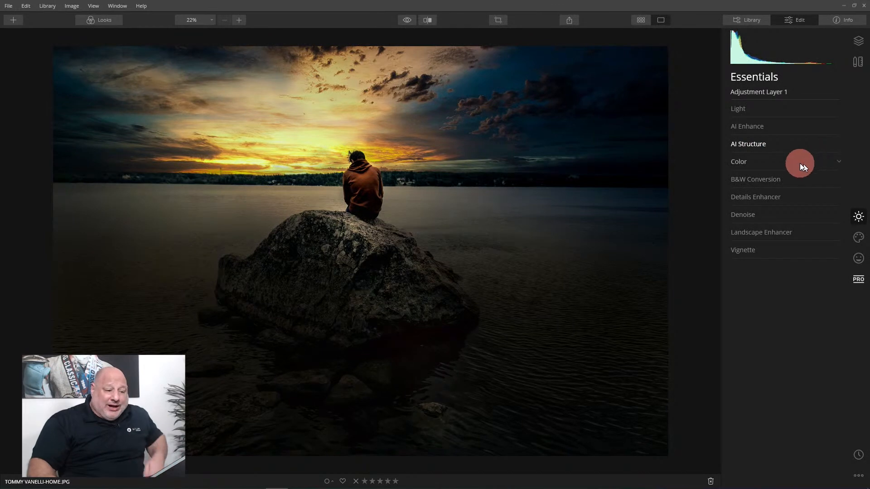
# Step: Raise the adjustment layer's colour Vibrance to 44
pyautogui.click(762, 163)
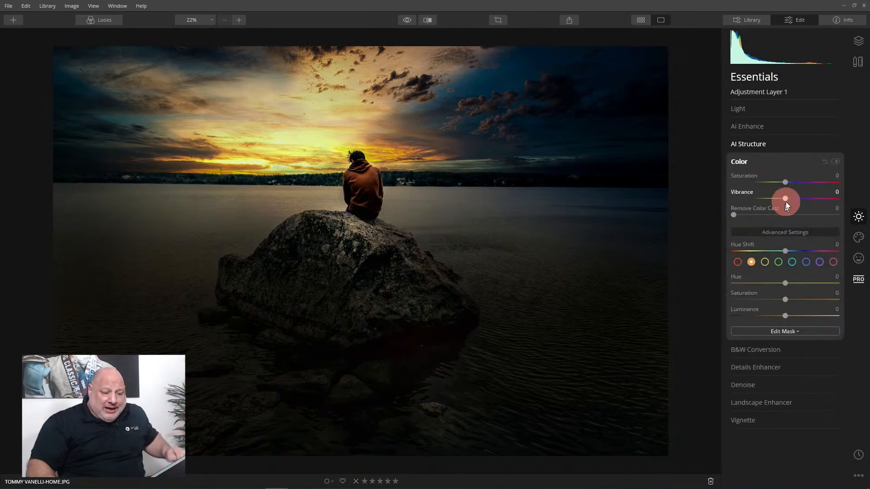
pyautogui.moveTo(787, 200); pyautogui.dragTo(805, 200)
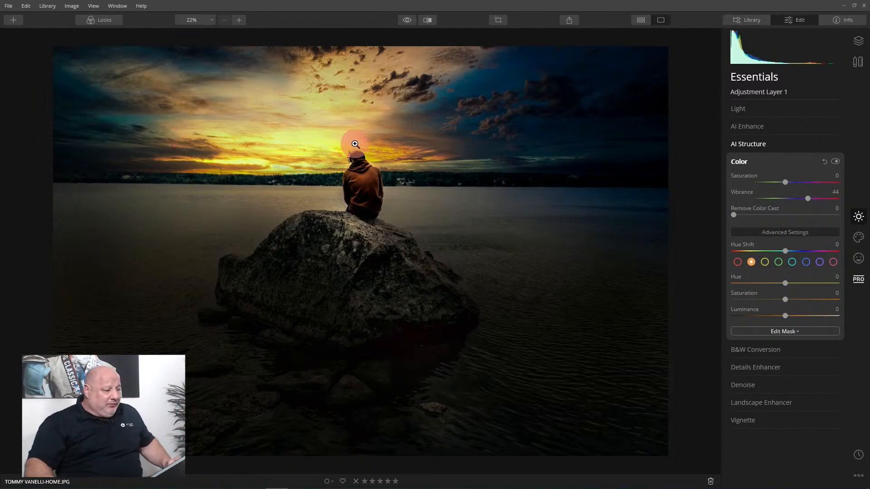
pyautogui.click(738, 164)
# Step: Select the original photo layer and add the Birds 3 object to its sky with AI Augmented Sky
pyautogui.click(858, 237)
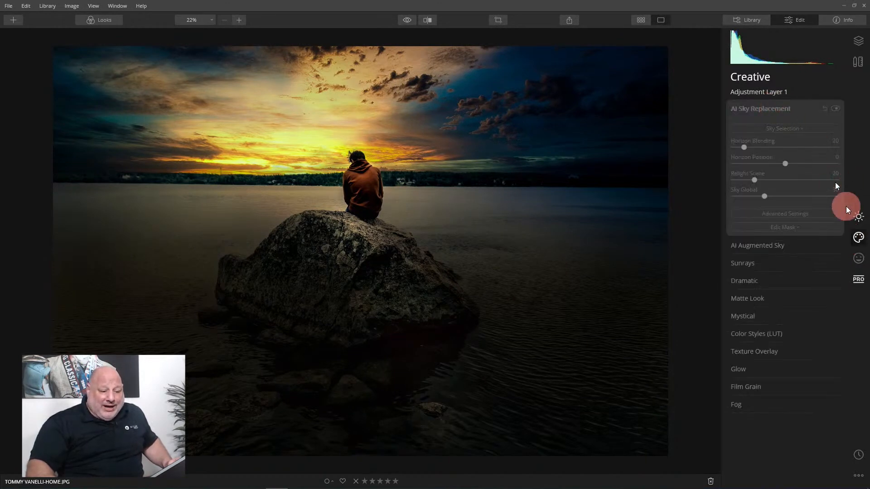
pyautogui.click(777, 107)
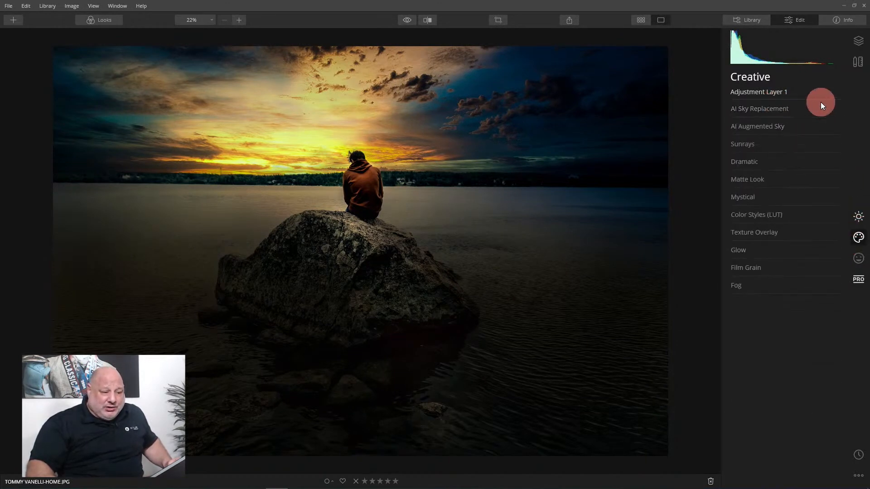
pyautogui.click(776, 128)
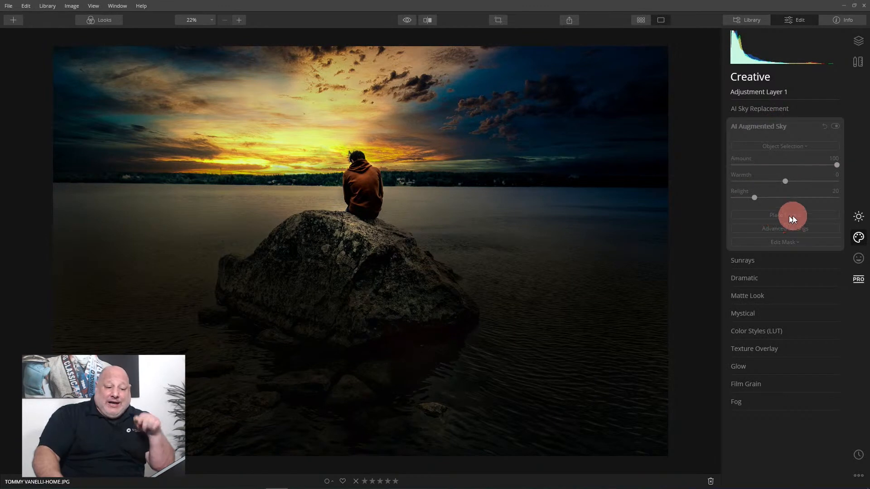
pyautogui.click(858, 40)
pyautogui.click(782, 161)
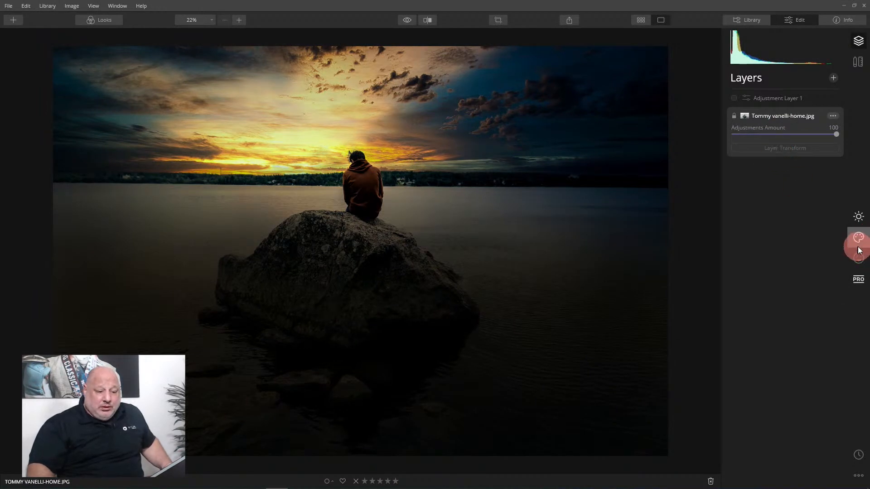
pyautogui.click(857, 247)
pyautogui.click(780, 146)
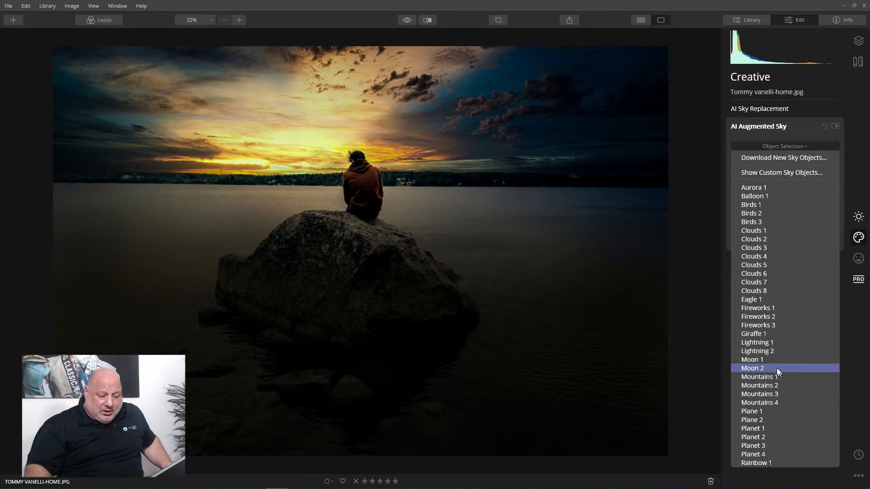
pyautogui.click(754, 222)
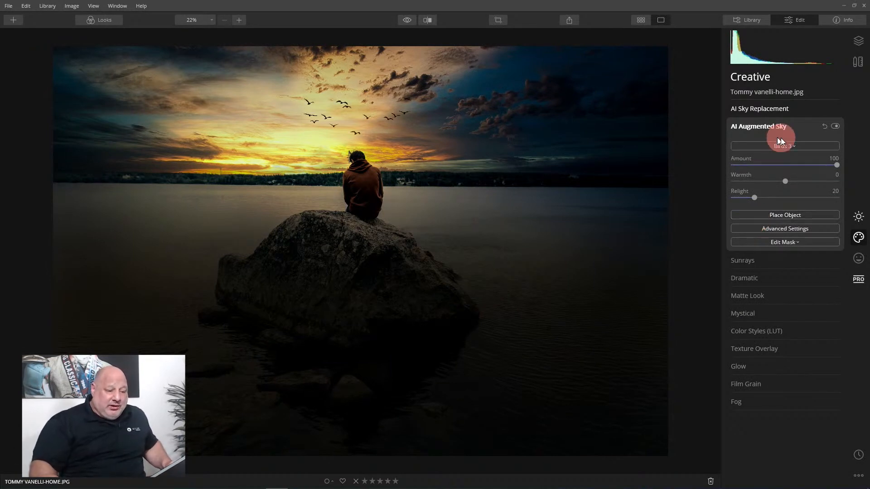
# Step: Move the flock of birds into the bright sky to the left of the man, enlarge it slightly and finish placing it
pyautogui.moveTo(400, 98); pyautogui.dragTo(282, 112)
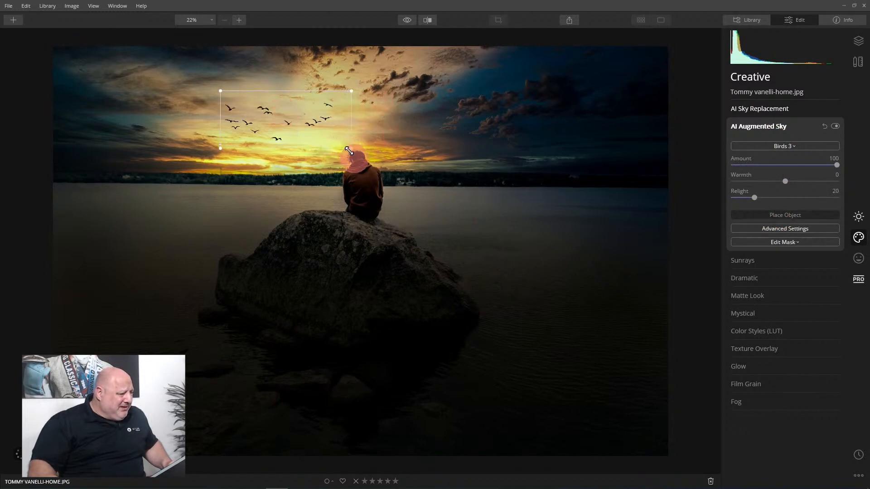
pyautogui.moveTo(356, 160); pyautogui.dragTo(358, 160)
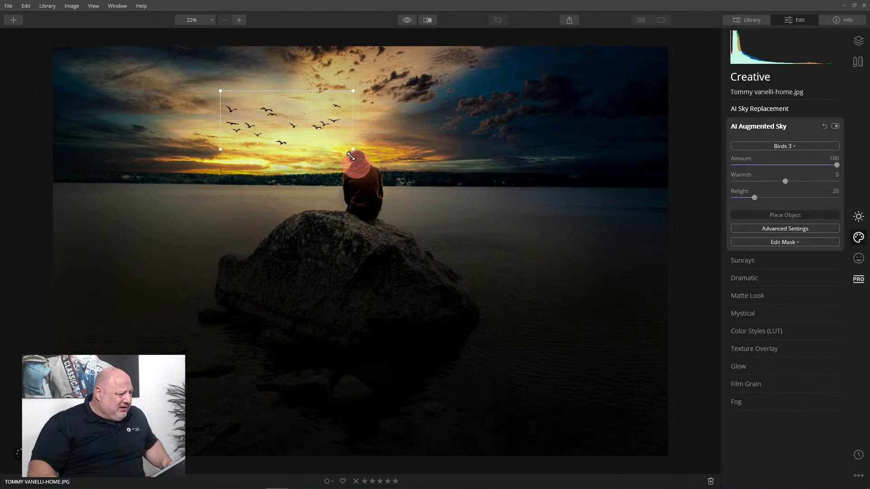
pyautogui.moveTo(294, 131); pyautogui.dragTo(277, 131)
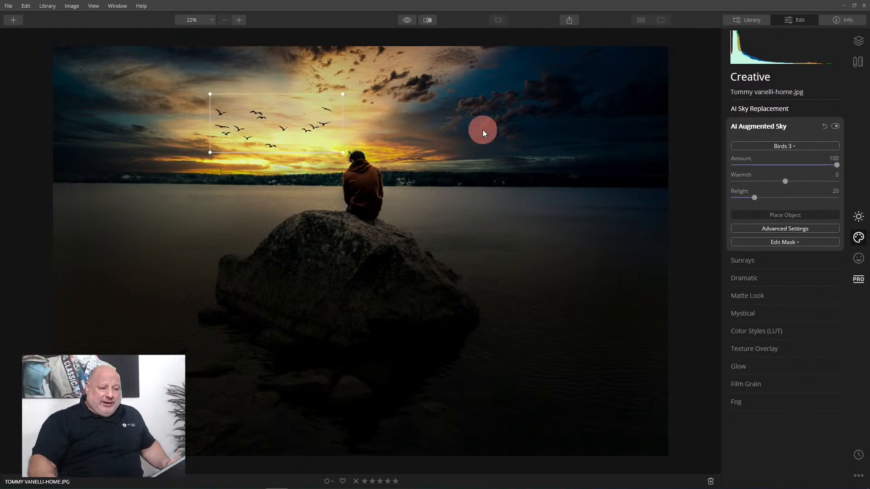
pyautogui.click(786, 216)
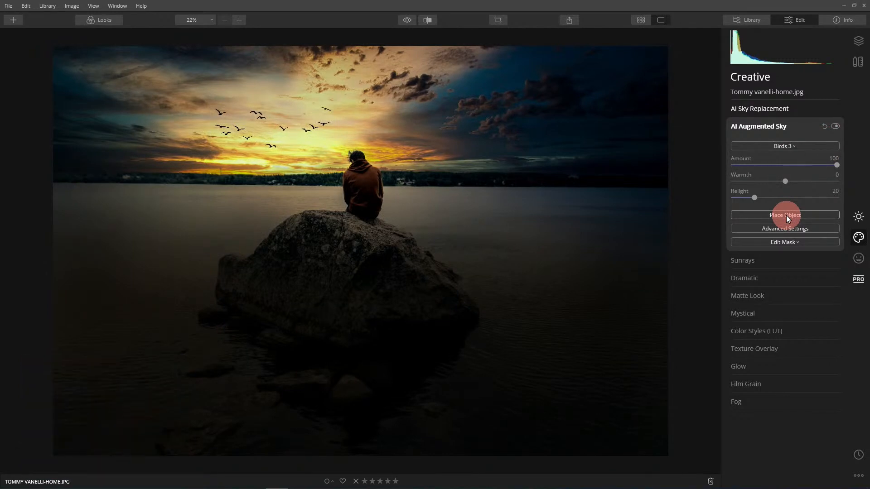
# Step: Compare the finished edit with the original unedited photo
pyautogui.click(406, 20)
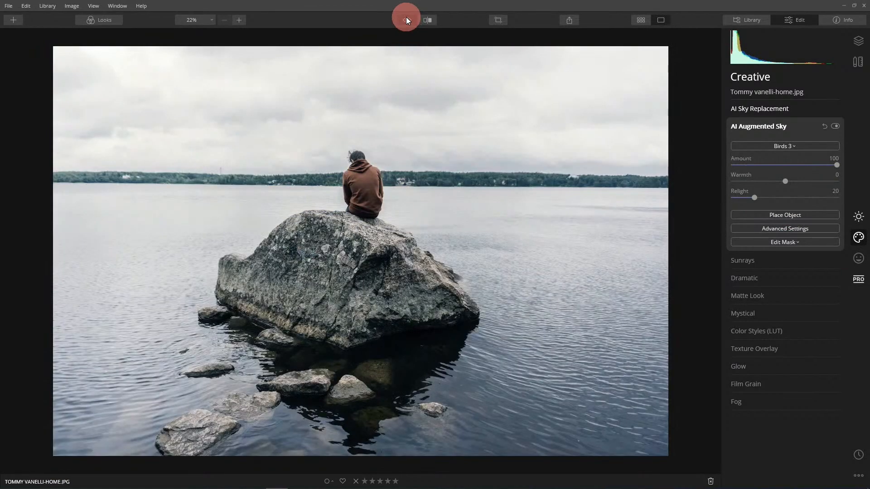
pyautogui.click(406, 20)
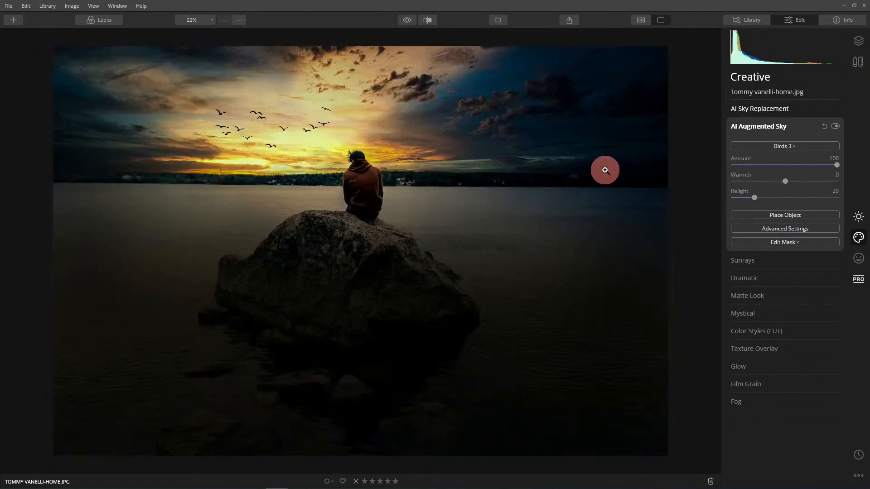